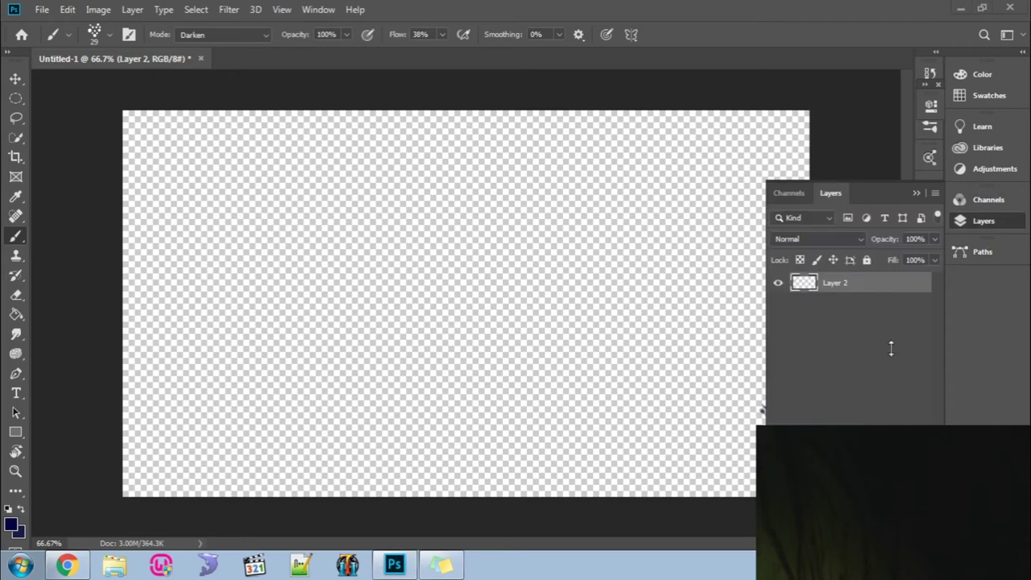
Step: Paint rough navy strokes across the bottom of the canvas
click(982, 220)
drag(129, 419, 516, 362)
drag(129, 467, 805, 419)
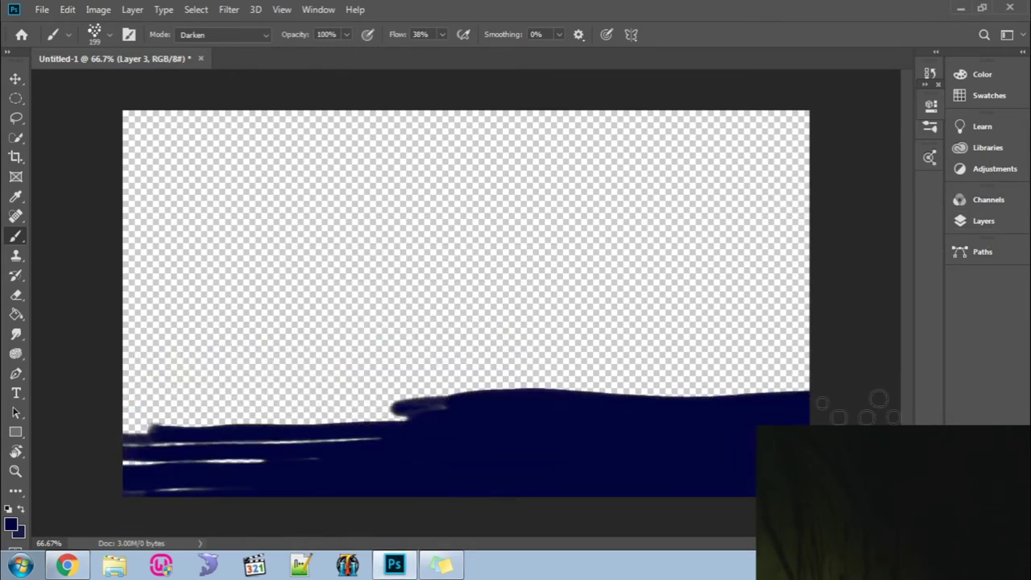
drag(656, 449, 322, 451)
Step: Try spatter and rain-streak brush tips from the brush presets
right_click(573, 243)
double_click(612, 459)
right_click(657, 316)
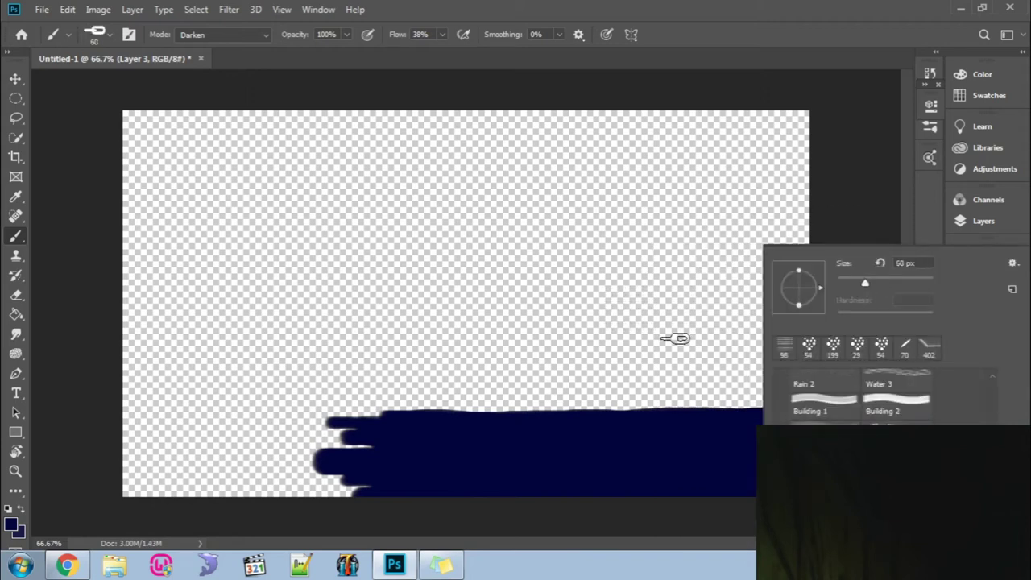
double_click(875, 404)
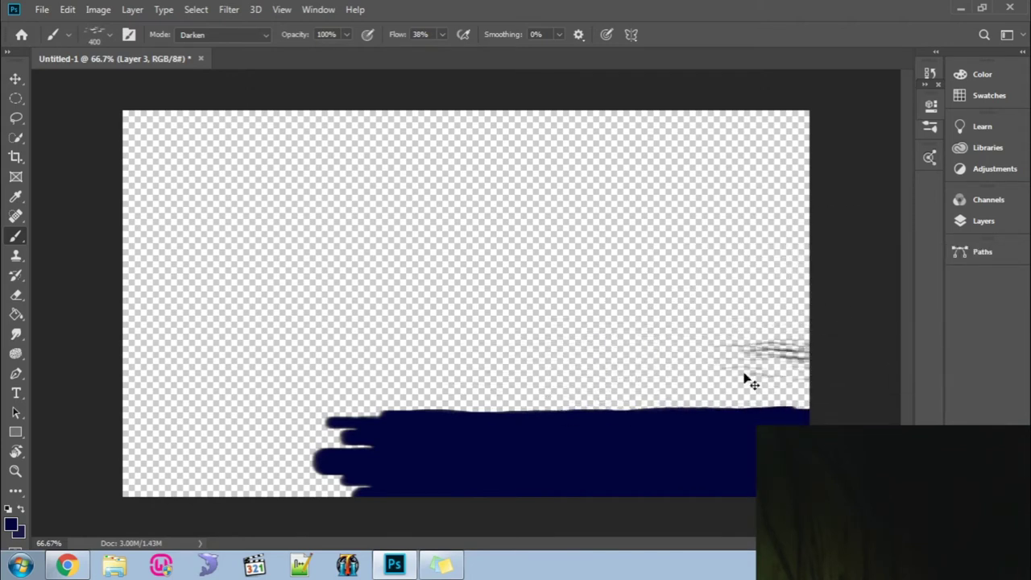
click(982, 221)
Step: Choose a 70 px brush preset and paint a dark blue stroke along the bottom
click(94, 35)
scroll(239, 249, down, 3)
scroll(239, 250, down, 3)
scroll(239, 282, down, 3)
scroll(243, 322, down, 3)
scroll(244, 322, down, 5)
double_click(141, 310)
mouse_move(757, 479)
mouse_down()
mouse_move(570, 484)
mouse_move(278, 439)
mouse_move(306, 483)
mouse_move(483, 435)
mouse_move(622, 437)
mouse_up()
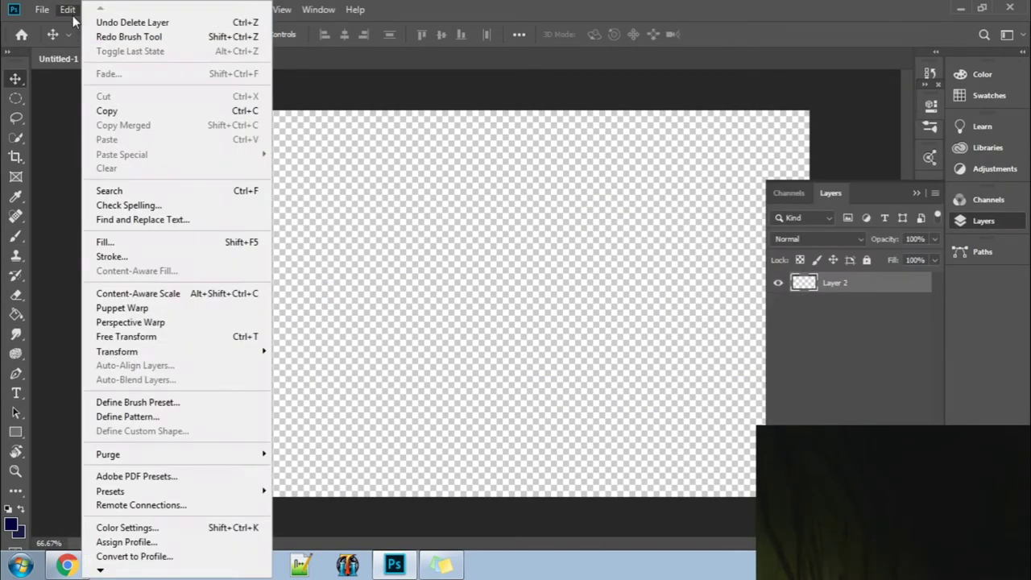
Step: Clear the rough strokes and repaint the navy water with a round 70 px tip, smoothing its top edge
click(4, 308)
click(17, 235)
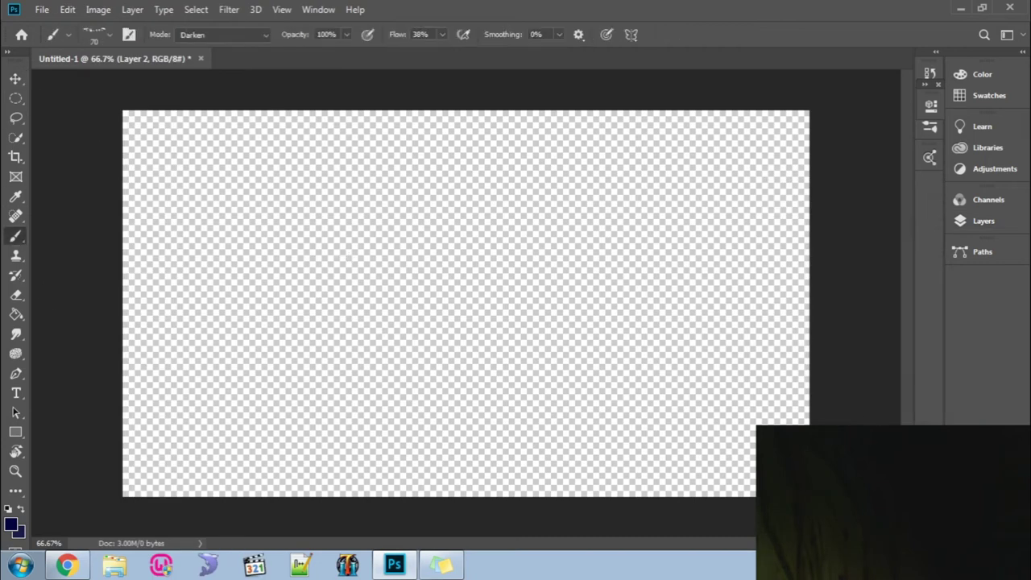
mouse_move(753, 488)
mouse_down()
mouse_move(110, 457)
mouse_move(716, 480)
mouse_up()
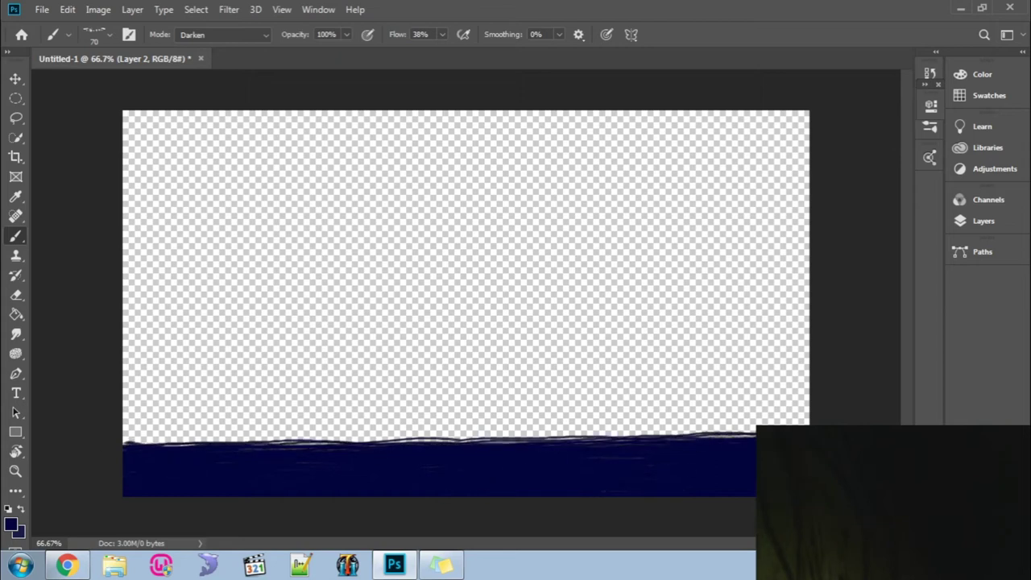
click(108, 35)
double_click(239, 193)
drag(116, 430, 522, 435)
Step: Switch to the Move tool and make Layer 3 the active layer
click(346, 35)
key(v)
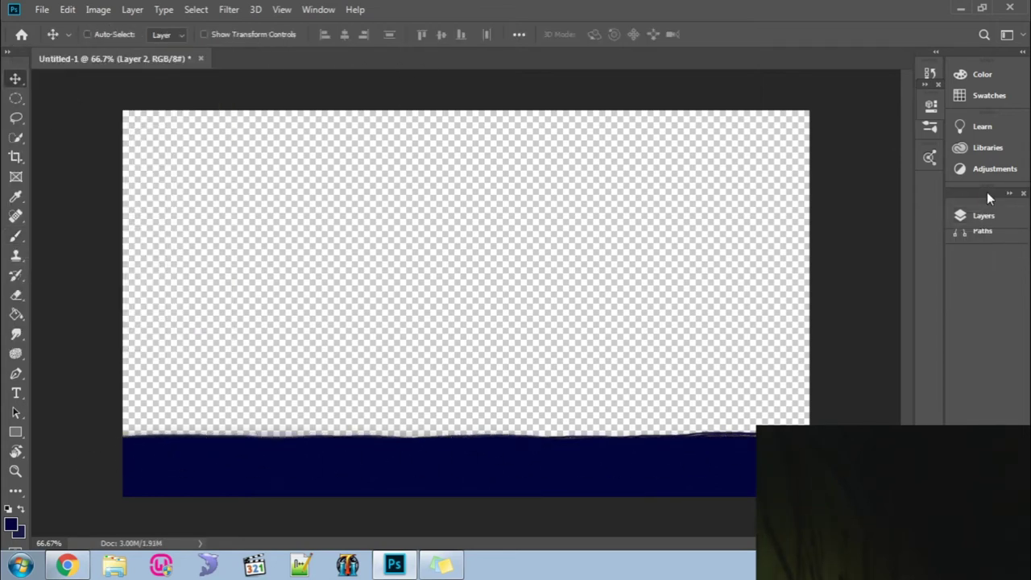
click(983, 221)
click(861, 304)
Step: Fill the hill outline dark using a 10 px brush tip
key(b)
click(107, 33)
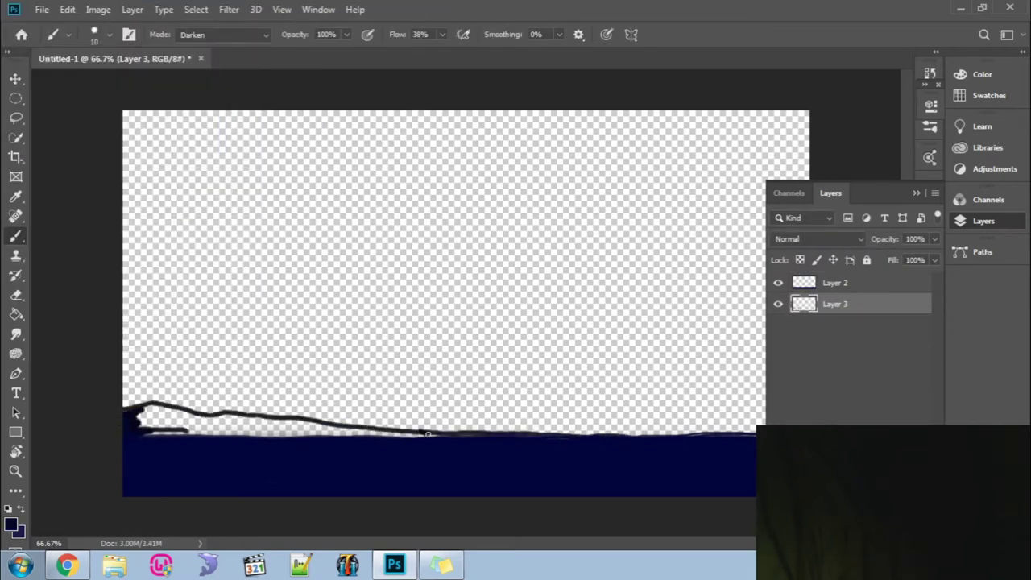
key(g)
Step: Add a new layer above Layer 3 and confirm a new foreground colour
click(196, 421)
key(v)
key(ctrl+shift+alt+n)
key(i)
click(10, 524)
key(Return)
Step: Pick a foliage brush from the Evenant brush pack
click(107, 33)
scroll(241, 192, down, 2)
drag(243, 201, 242, 229)
scroll(242, 233, down, 5)
scroll(188, 262, down, 3)
click(149, 413)
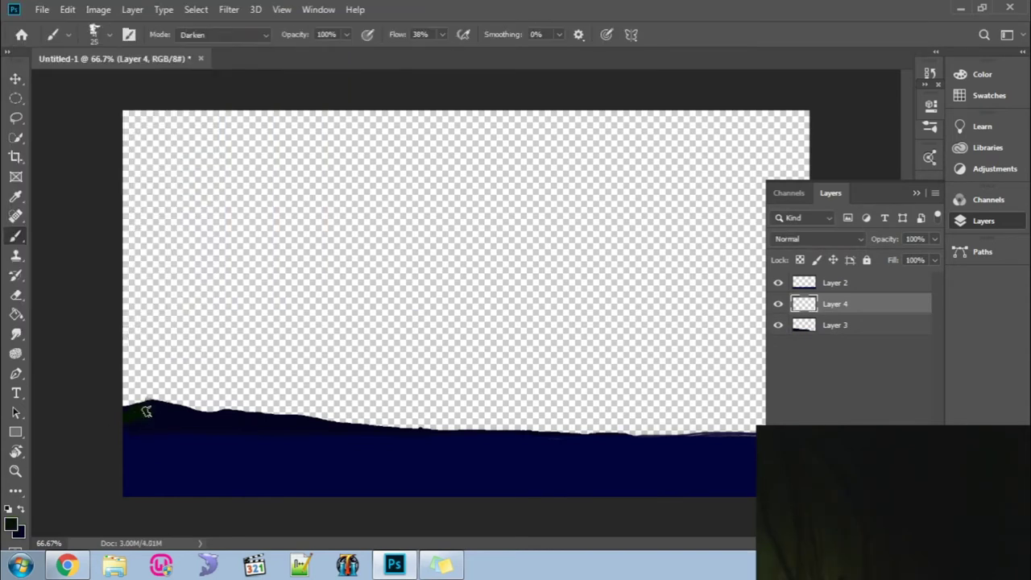
text(50)
Step: Set a green foreground colour and 50% brush opacity for the hill highlights
key(Return)
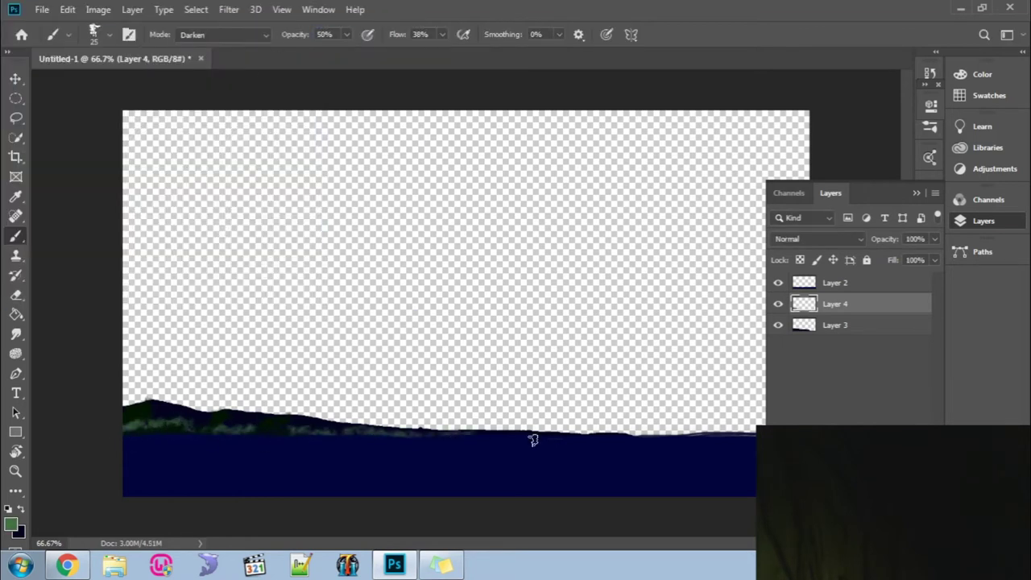
click(11, 525)
key(Return)
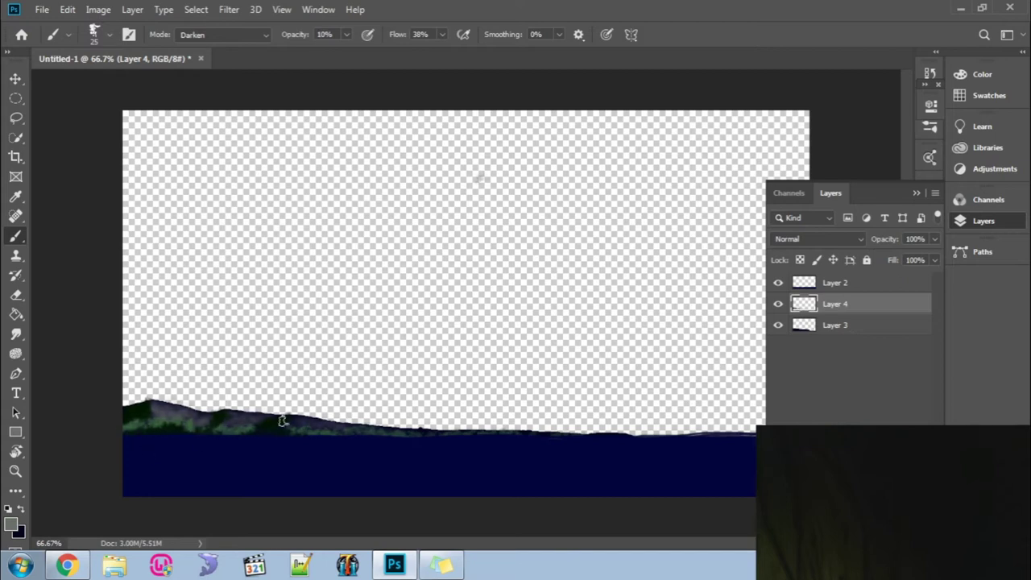
click(12, 525)
Step: Choose an orange foreground colour and lower the brush opacity to 5%
click(223, 233)
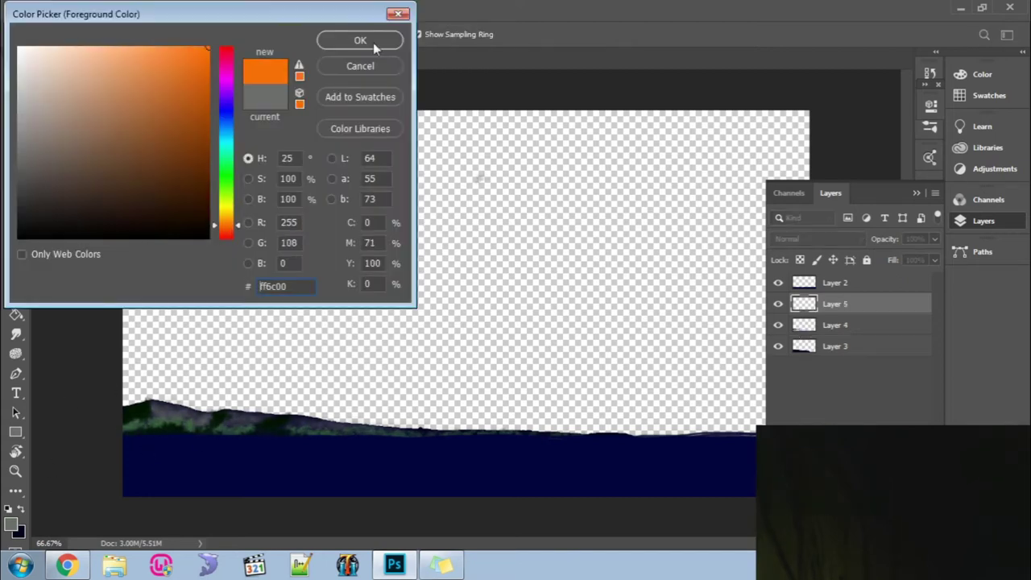
click(373, 43)
key(0)
key(5)
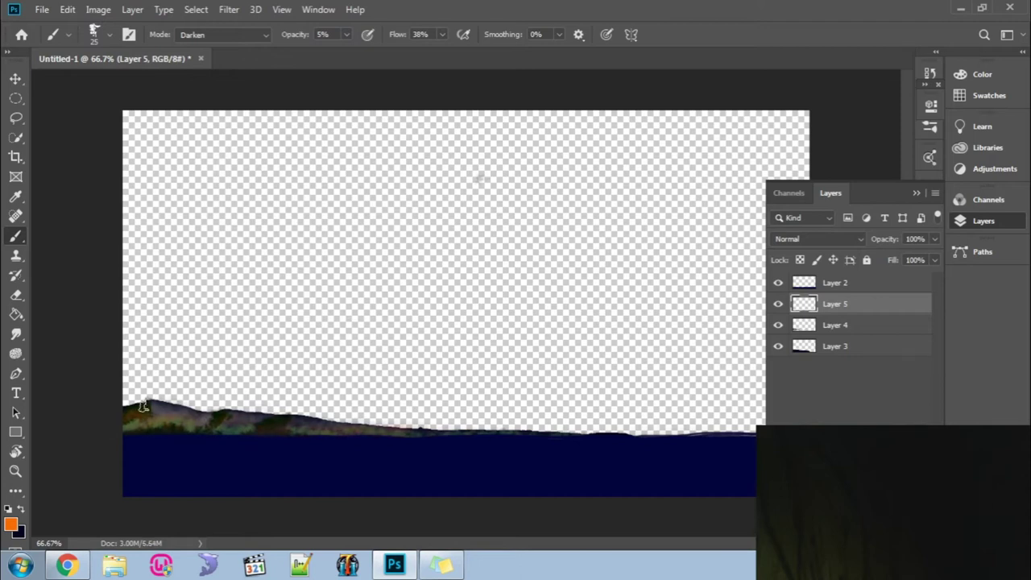
Step: On a new layer, paint the sky orange with a 168 px brush at 100% opacity
key(ctrl+shift+alt+n)
click(12, 525)
click(356, 39)
click(69, 35)
key(0)
mouse_move(447, 157)
mouse_down()
mouse_move(748, 150)
mouse_move(80, 217)
mouse_move(391, 298)
mouse_move(707, 355)
mouse_move(709, 403)
mouse_move(725, 181)
mouse_up()
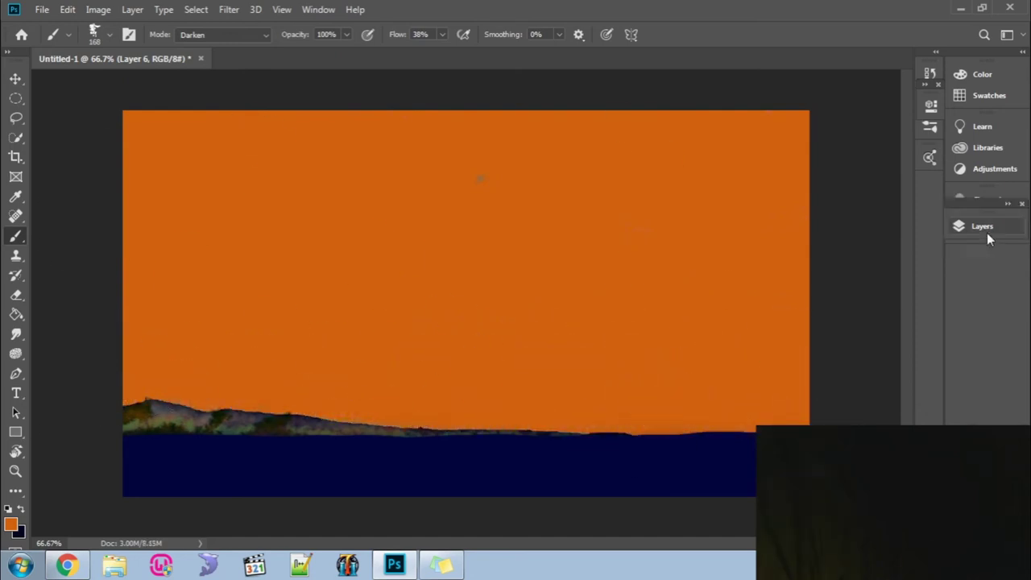
Step: On Layer 7, repaint the sky a brighter red-orange at 50% opacity
click(987, 232)
key(ctrl+shift+alt+n)
click(11, 524)
click(357, 39)
key(5)
drag(56, 403, 817, 169)
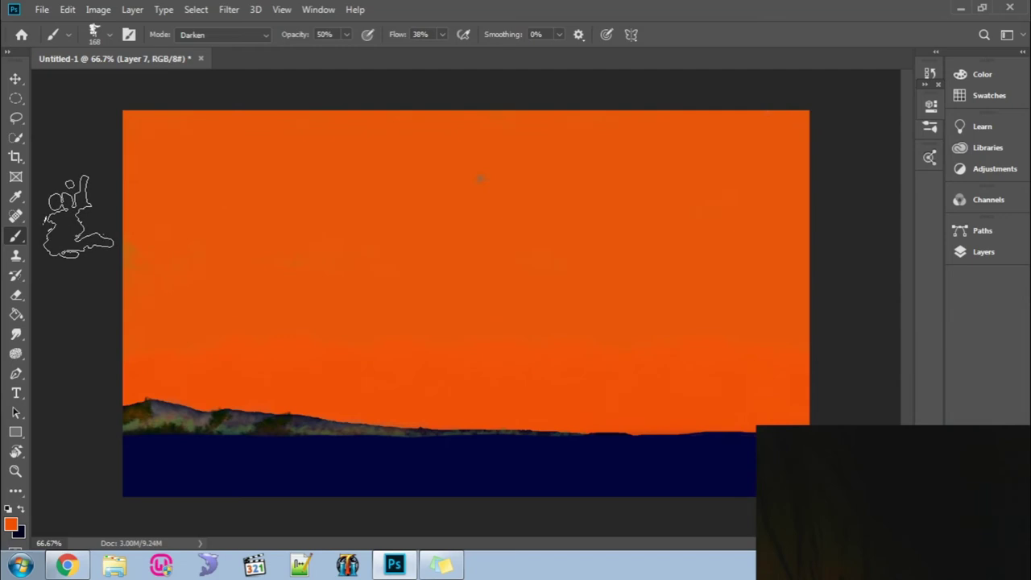
Step: Choose a cloud brush and test a dark cloud stroke at the top-left
click(109, 35)
scroll(161, 242, down, 5)
click(239, 316)
scroll(239, 316, down, 5)
scroll(239, 316, down, 5)
click(71, 235)
key(Return)
drag(125, 168, 151, 168)
Step: Undo the test strokes and set the cloud brush size to 92
key(ctrl+z)
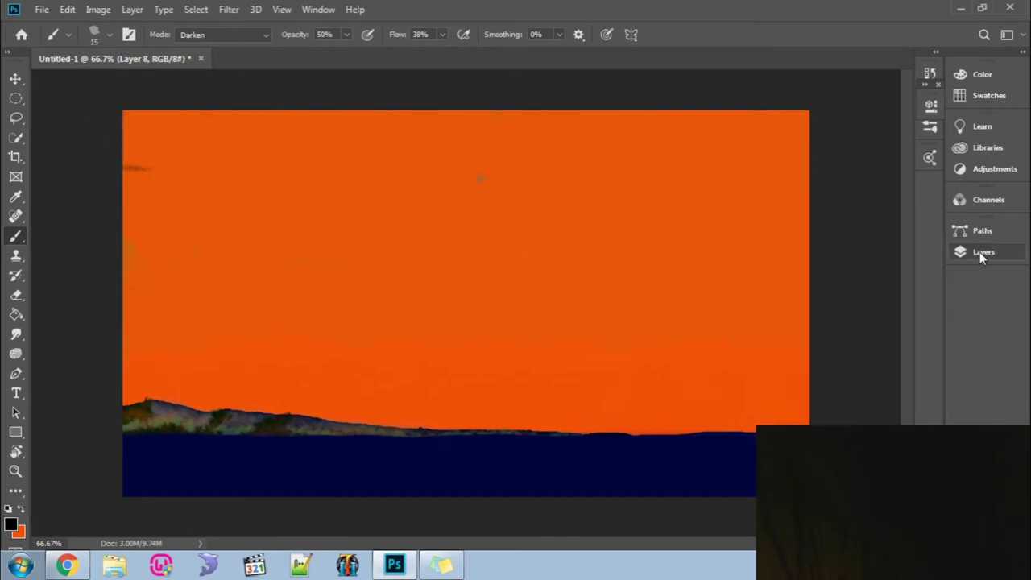
click(981, 252)
right_click(67, 137)
mouse_move(186, 137)
mouse_down()
mouse_move(137, 148)
mouse_move(749, 106)
mouse_move(817, 180)
mouse_move(142, 161)
mouse_up()
key(ctrl+z)
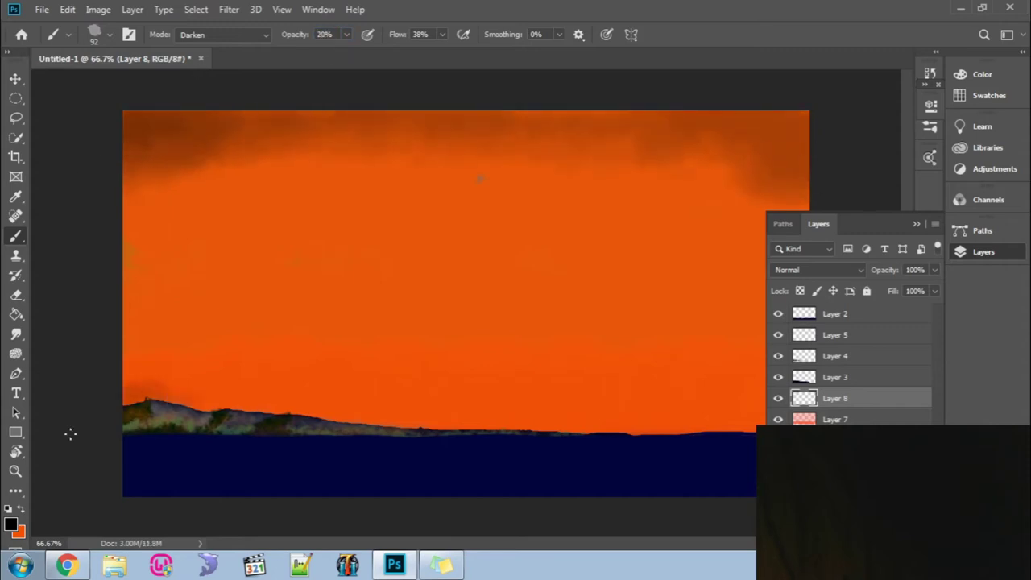
Step: Paint a dark haze band along the horizon, then try and undo a white cloud
mouse_move(118, 405)
mouse_down()
mouse_move(711, 432)
mouse_move(462, 416)
mouse_up()
click(346, 35)
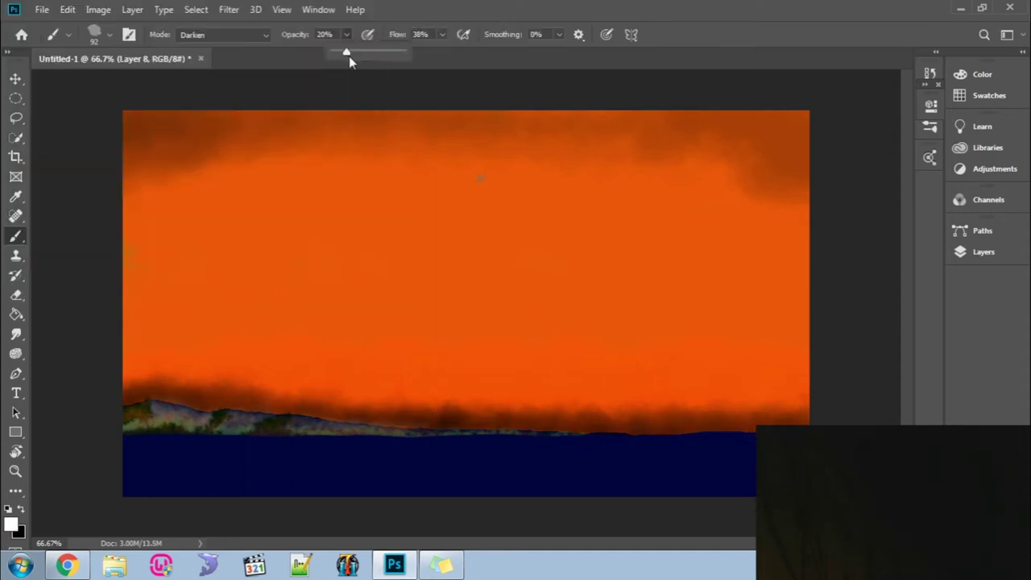
drag(282, 190, 366, 201)
key(ctrl+z)
Step: On Layer 9, paint white clouds left, right and across the middle sky with a 45 px brush, then add Layer 10
key(ctrl+shift+alt+n)
click(995, 168)
mouse_move(478, 191)
mouse_down()
mouse_move(537, 207)
mouse_move(579, 201)
mouse_up()
click(110, 35)
key(Return)
drag(386, 260, 752, 281)
click(780, 253)
click(983, 251)
key(ctrl+shift+alt+n)
Step: Tint the cloud centres orange-yellow with a 45 px brush
click(10, 524)
click(207, 63)
click(360, 40)
click(276, 196)
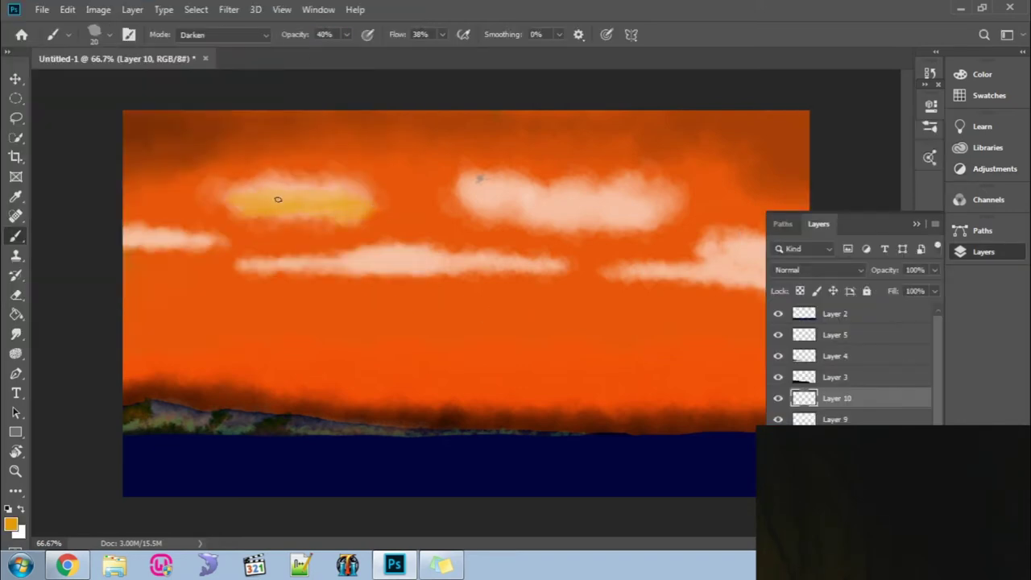
key(bracketright)
key(bracketright)
key(bracketright)
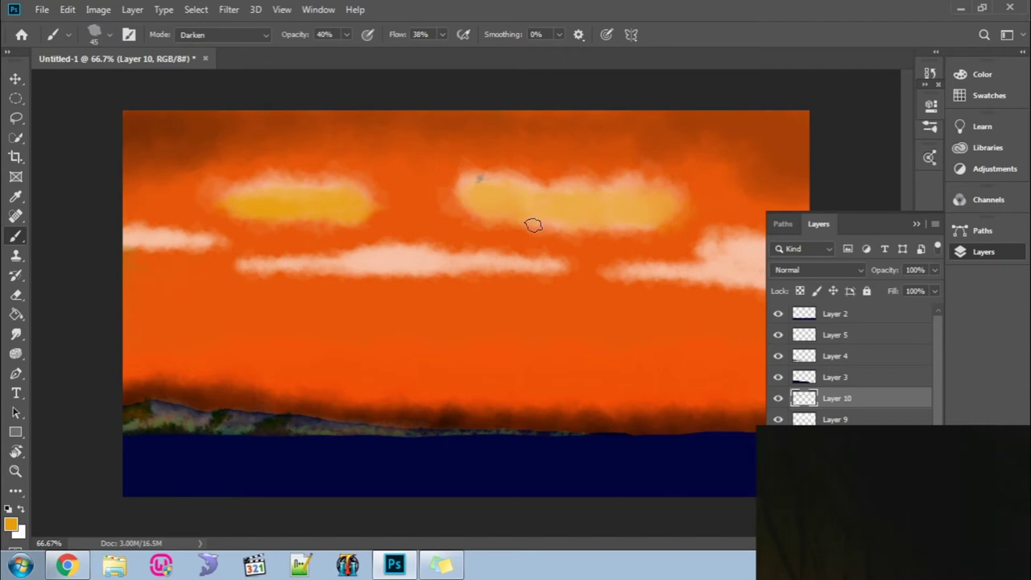
click(980, 260)
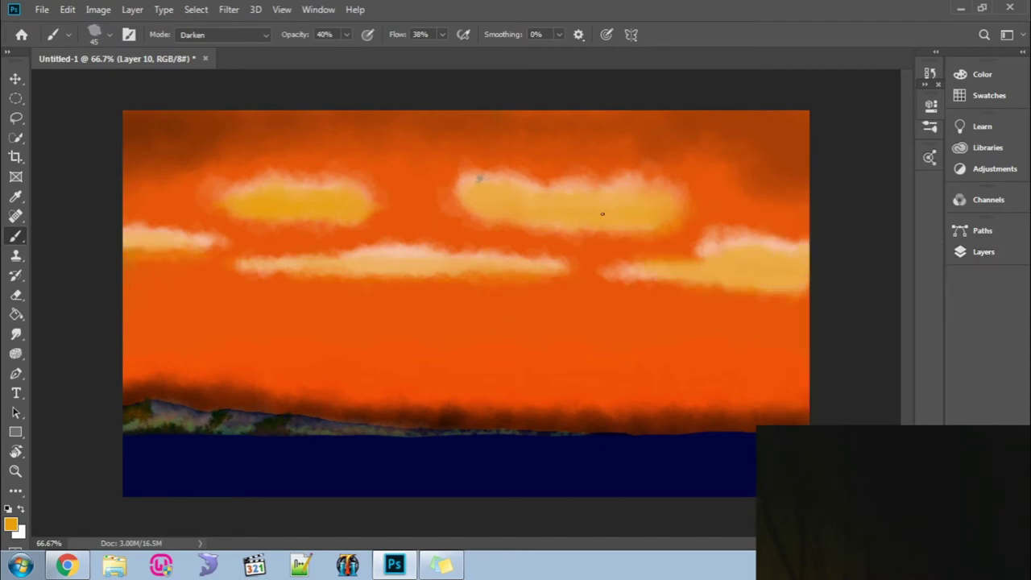
Step: With a 40 px brush, darken the left, right and lower middle clouds
click(94, 34)
text(40)
click(983, 251)
drag(229, 207, 346, 215)
drag(463, 211, 685, 216)
drag(242, 272, 404, 278)
Step: Deepen the right-edge and upper-right clouds, streak the lower sky, and darken the top sky band
mouse_move(640, 278)
mouse_down()
mouse_move(805, 266)
mouse_move(595, 274)
mouse_up()
drag(483, 216, 613, 216)
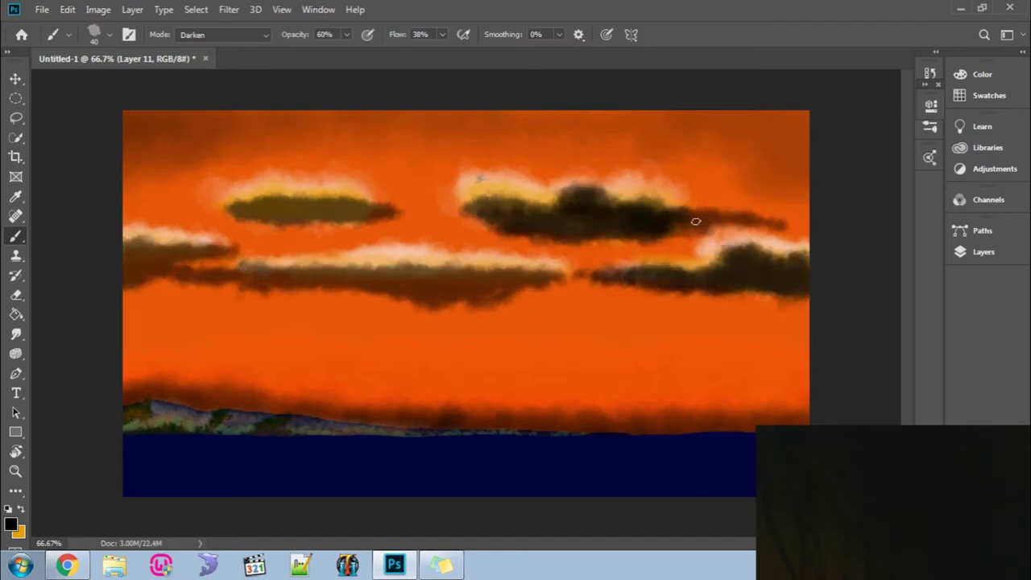
drag(696, 220, 274, 220)
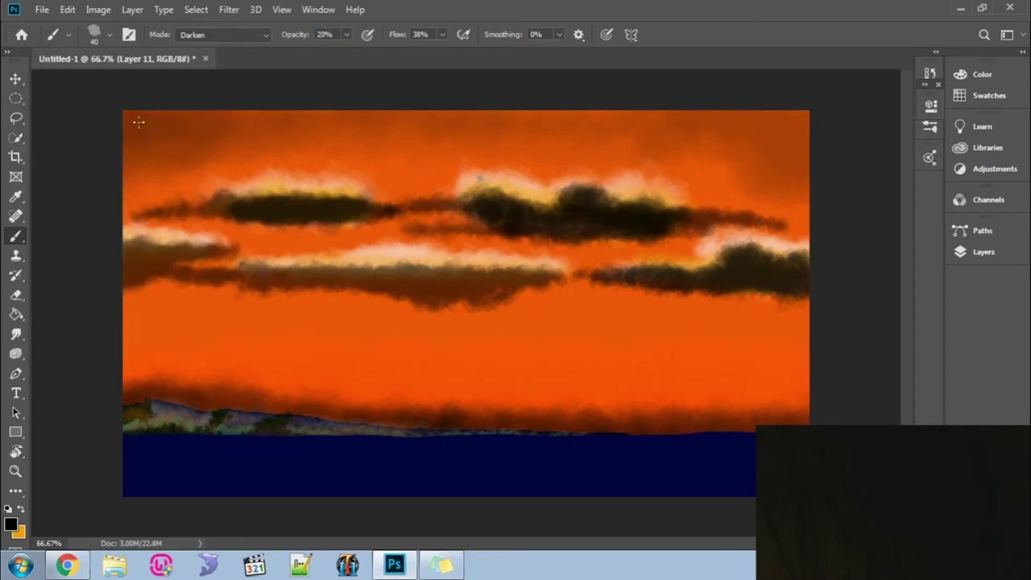
drag(133, 286, 499, 306)
mouse_move(805, 258)
mouse_down()
mouse_move(121, 350)
mouse_move(281, 373)
mouse_move(805, 338)
mouse_up()
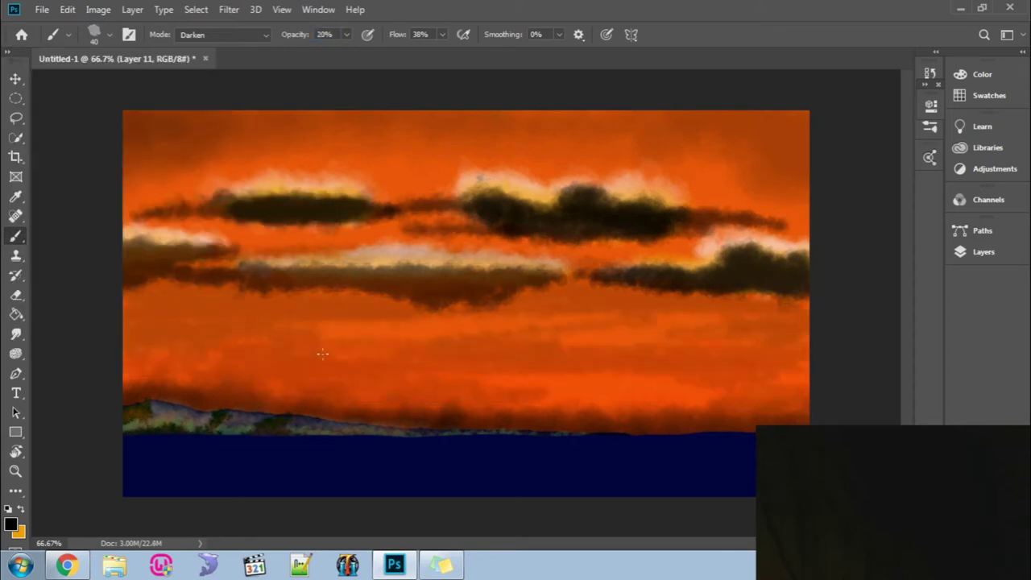
drag(125, 128, 805, 126)
drag(125, 205, 805, 232)
drag(225, 274, 701, 269)
Step: Add Layer 12 and paint dark haze along the bottom of the sky at 66% opacity
click(974, 251)
key(ctrl+shift+alt+n)
click(345, 35)
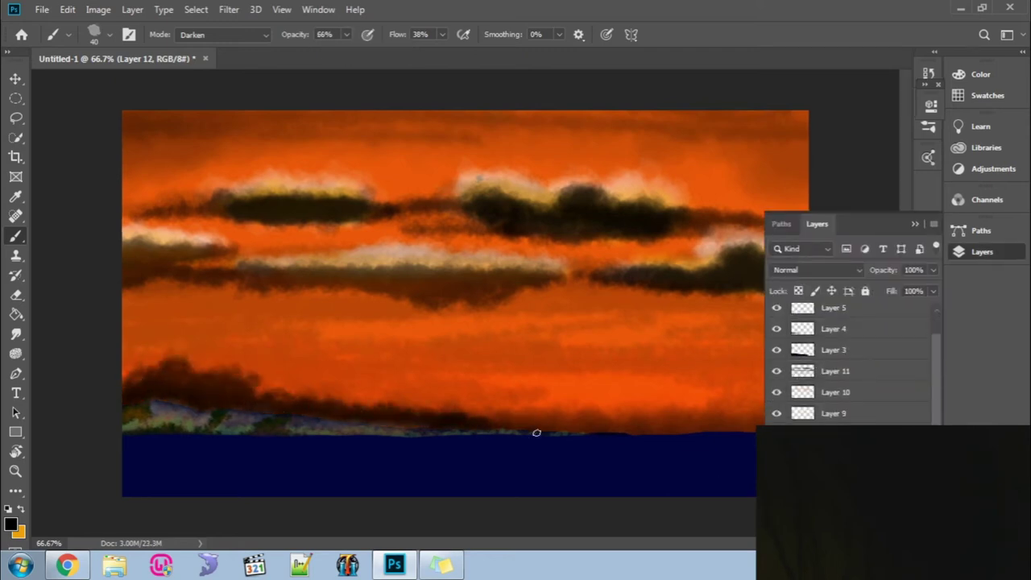
drag(538, 436, 813, 407)
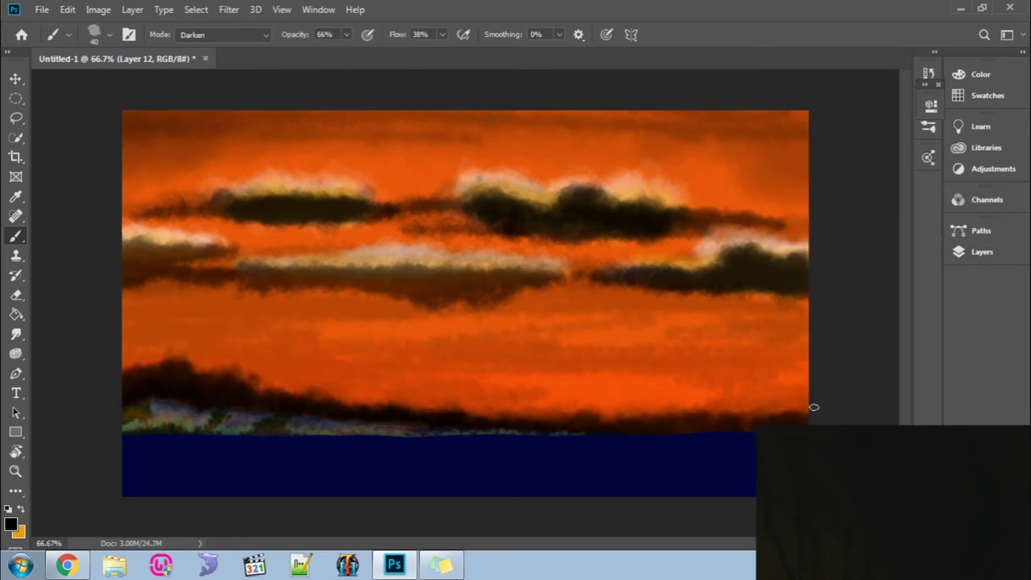
Step: Darken the middle and upper cloud bands on the dark cloud layer
click(982, 256)
mouse_move(128, 246)
mouse_down()
mouse_move(168, 258)
mouse_move(510, 276)
mouse_up()
mouse_move(128, 246)
mouse_down()
mouse_move(253, 287)
mouse_move(338, 271)
mouse_move(816, 276)
mouse_up()
mouse_move(599, 216)
mouse_down()
mouse_move(378, 211)
mouse_move(237, 182)
mouse_move(129, 193)
mouse_up()
drag(805, 217, 682, 214)
Step: Choose a cloud brush and paint dark cloud strokes mid-canvas and at the right edge
click(981, 251)
click(94, 34)
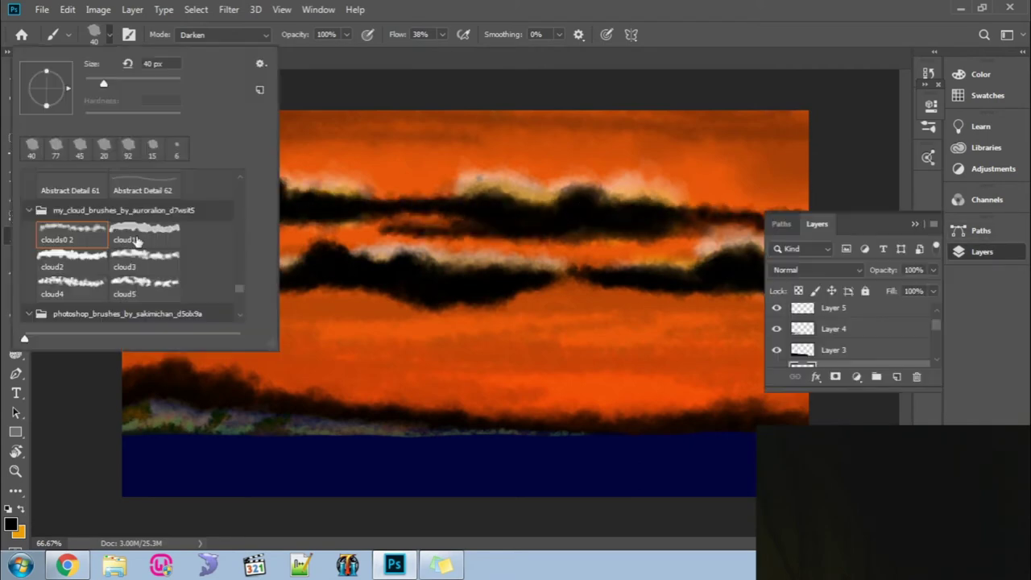
click(96, 38)
click(95, 38)
drag(375, 350, 419, 376)
drag(870, 357, 883, 419)
Step: Delete the dark cloud layer and fade the low cloud Layer 12 to 36% opacity
key(Delete)
key(e)
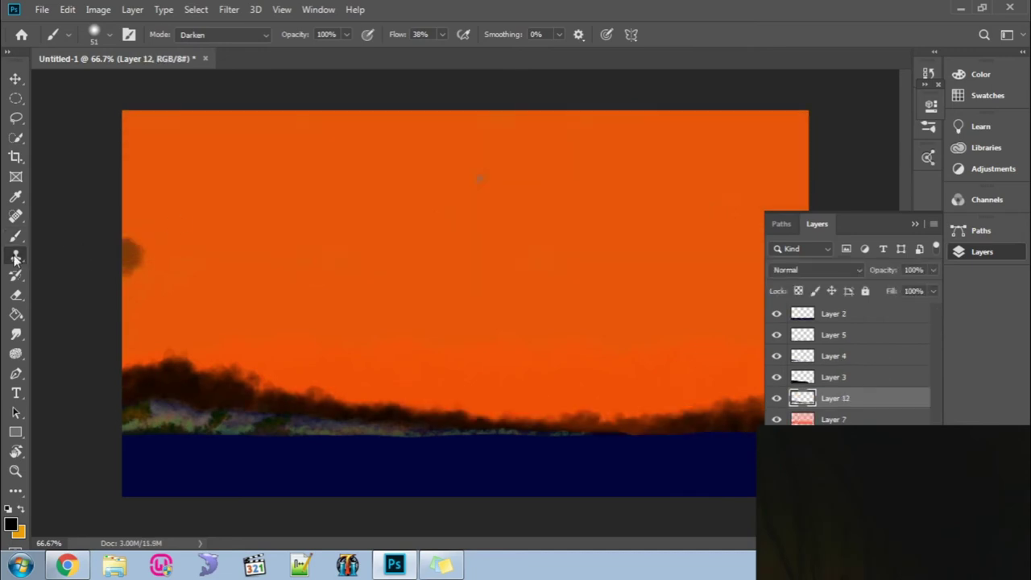
key(alt+period)
key(alt+bracketleft)
key(alt+bracketleft)
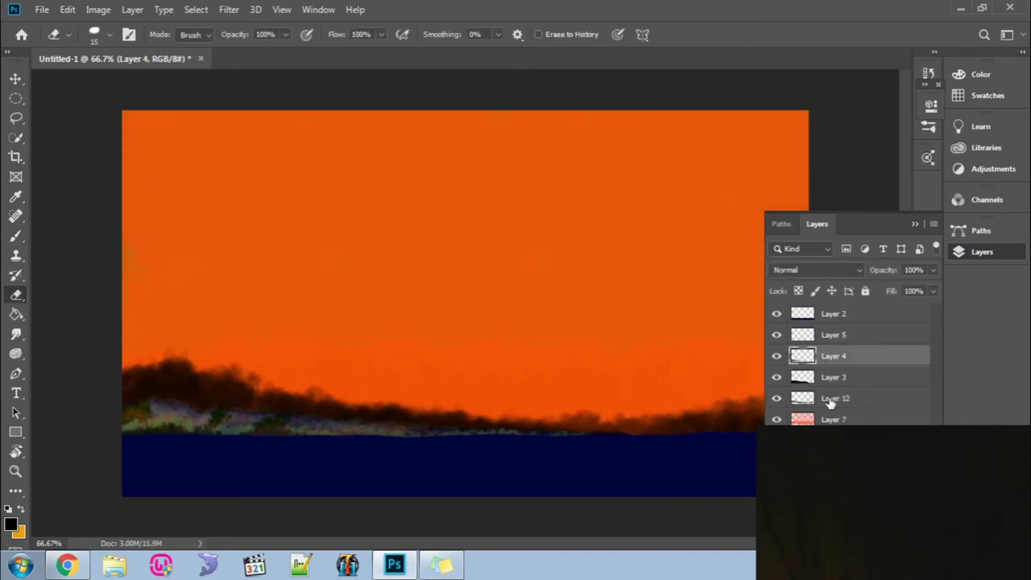
click(830, 398)
drag(932, 270, 888, 287)
key(F7)
key(v)
key(F7)
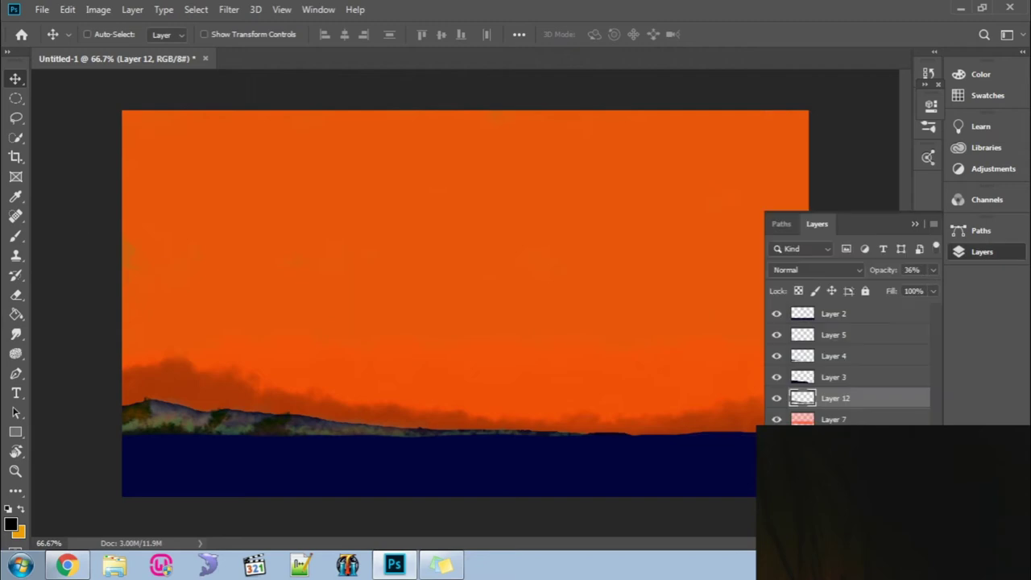
Step: Make Layer 8 active and set the Brush to 40% opacity
key(ctrl+alt+z)
key(ctrl+alt+z)
key(ctrl+alt+z)
key(b)
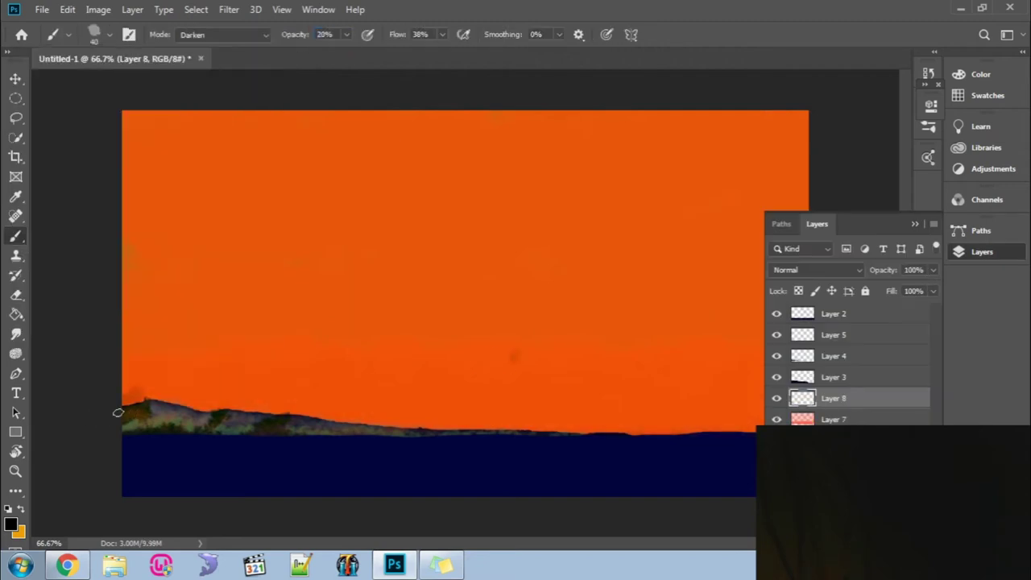
key(F7)
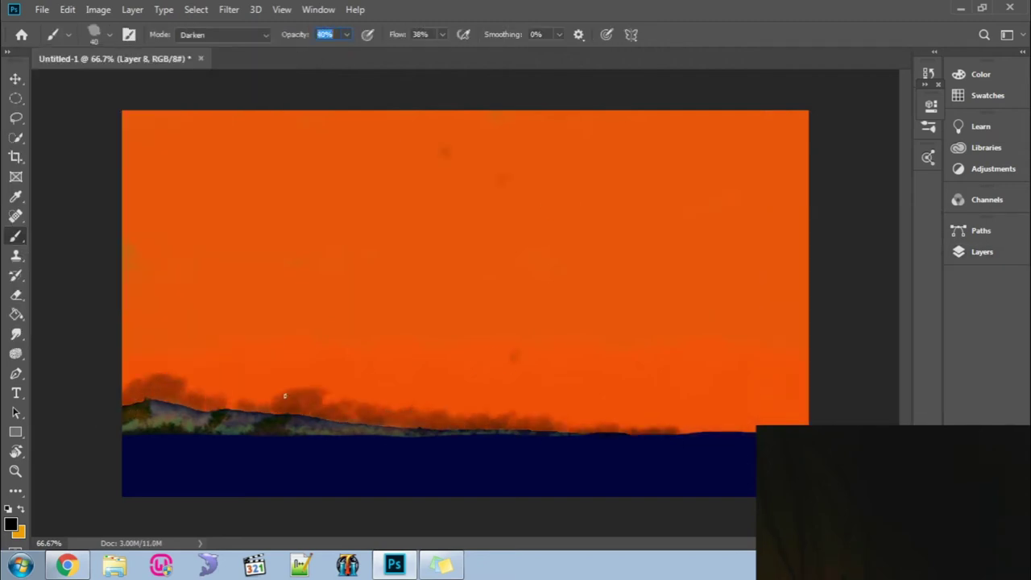
key(e)
key(v)
Step: Paint smoky dark cloud strokes along the horizon, undoing the extra upper-sky stroke
drag(833, 174, 746, 140)
mouse_move(703, 173)
mouse_down()
mouse_move(354, 141)
mouse_move(328, 150)
mouse_move(483, 169)
mouse_move(432, 187)
mouse_move(801, 234)
mouse_move(133, 201)
mouse_move(378, 231)
mouse_move(843, 198)
mouse_up()
mouse_move(315, 128)
mouse_down()
mouse_move(604, 252)
mouse_move(390, 260)
mouse_up()
drag(724, 304, 786, 309)
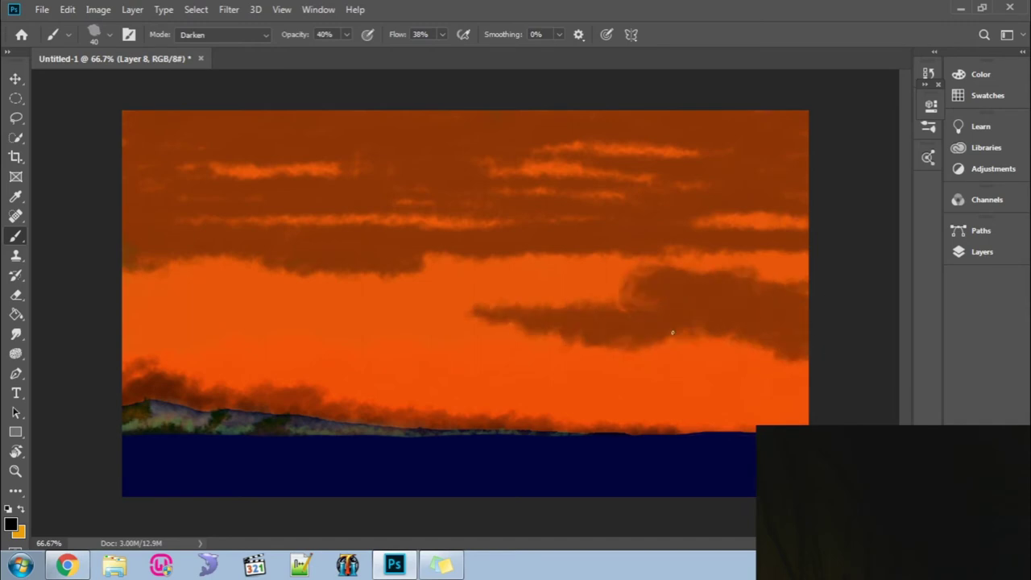
drag(743, 279, 893, 287)
key(ctrl+z)
key(ctrl+z)
key(ctrl+z)
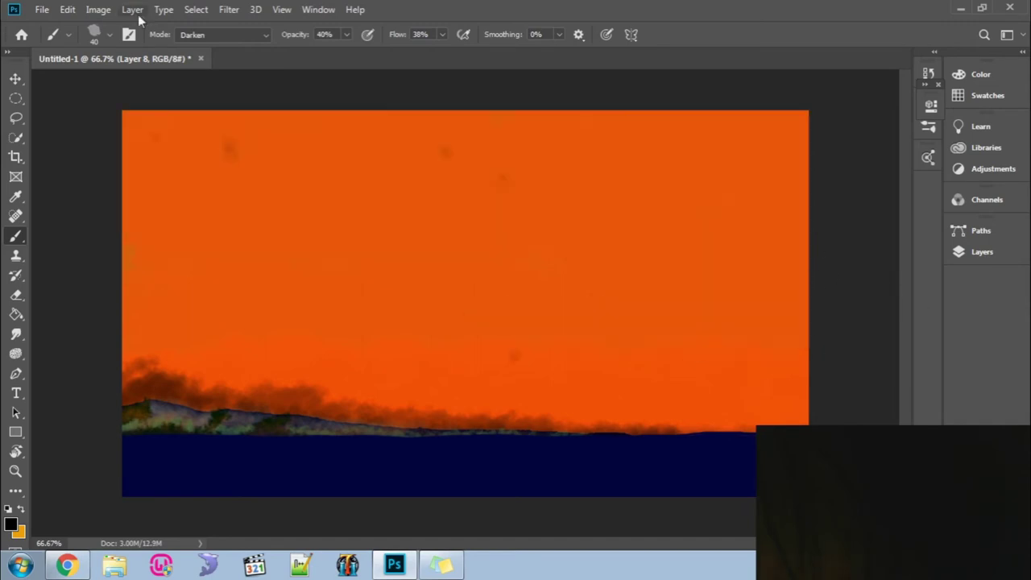
click(981, 251)
Step: Select Layer 9 at 100% opacity and browse the cloud brush tip presets
click(834, 419)
key(0)
mouse_move(129, 117)
mouse_down()
mouse_move(376, 119)
mouse_move(764, 145)
mouse_move(161, 266)
mouse_move(725, 242)
mouse_move(135, 199)
mouse_up()
key(ctrl+z)
click(109, 34)
key(g)
key(e)
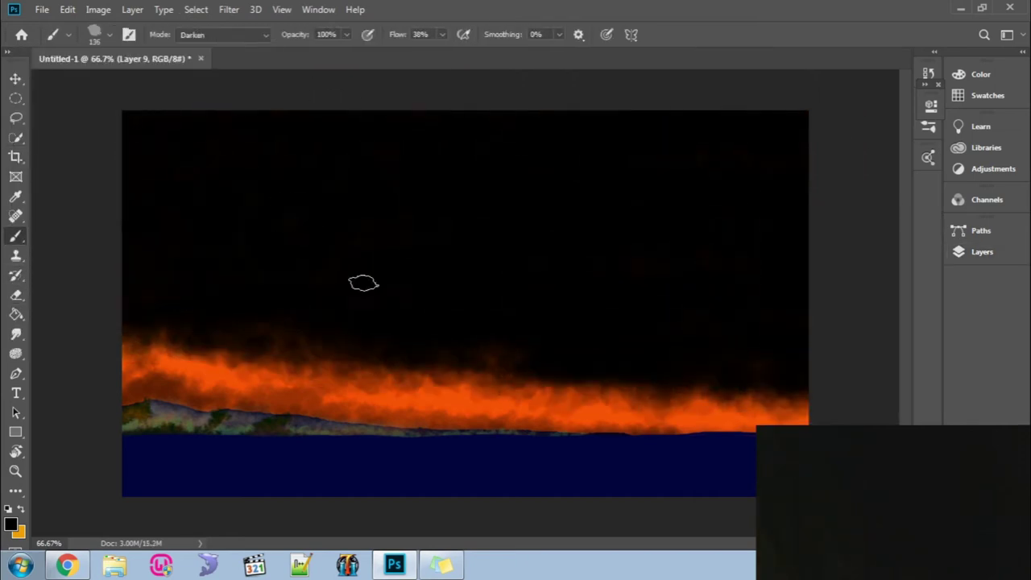
click(109, 34)
scroll(242, 192, down, 2)
scroll(242, 242, down, 3)
scroll(238, 282, down, 3)
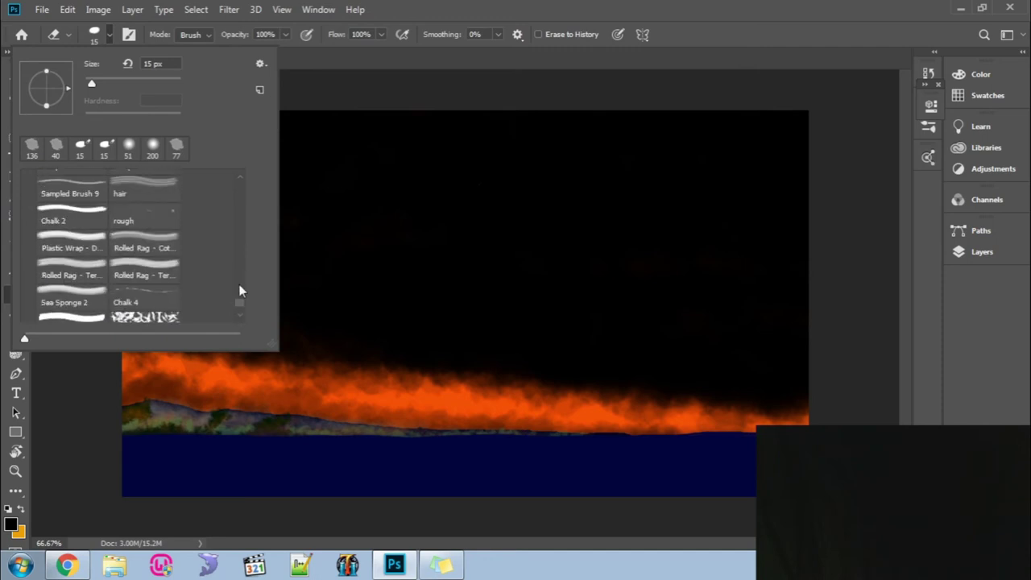
key(b)
scroll(241, 322, down, 3)
scroll(243, 323, down, 2)
scroll(243, 323, down, 2)
scroll(242, 324, down, 2)
scroll(242, 324, down, 2)
scroll(242, 323, down, 2)
click(816, 104)
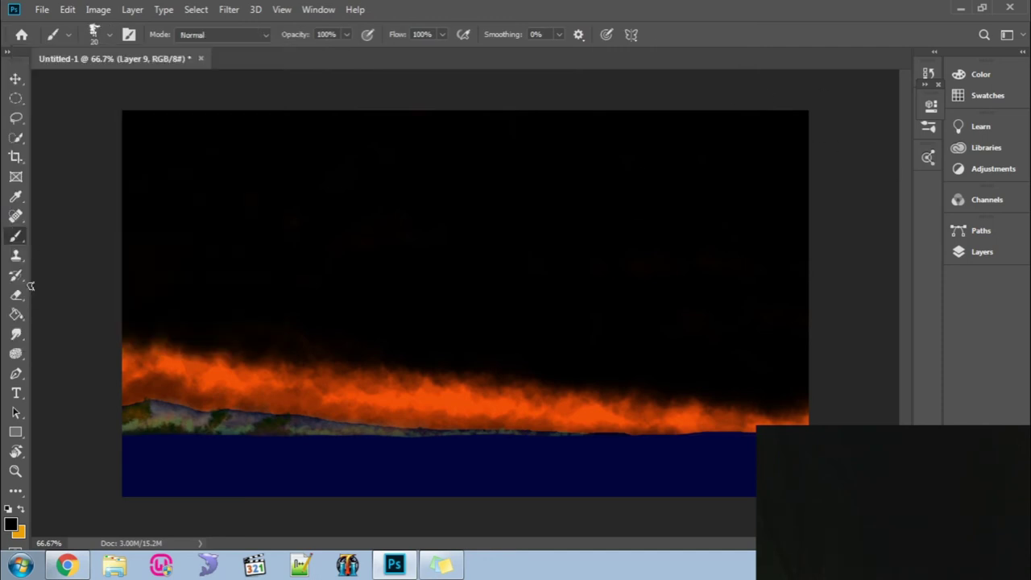
Step: Try the Eraser with the Chalk 1 tip across the upper sky, then undo it
key(e)
click(193, 34)
click(109, 34)
scroll(145, 242, down, 2)
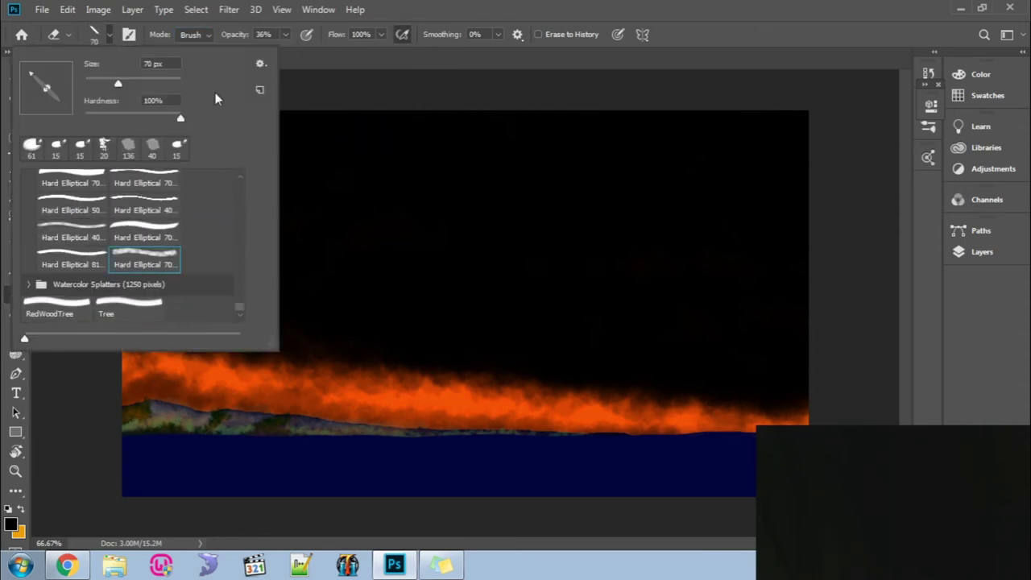
click(145, 229)
drag(354, 206, 805, 234)
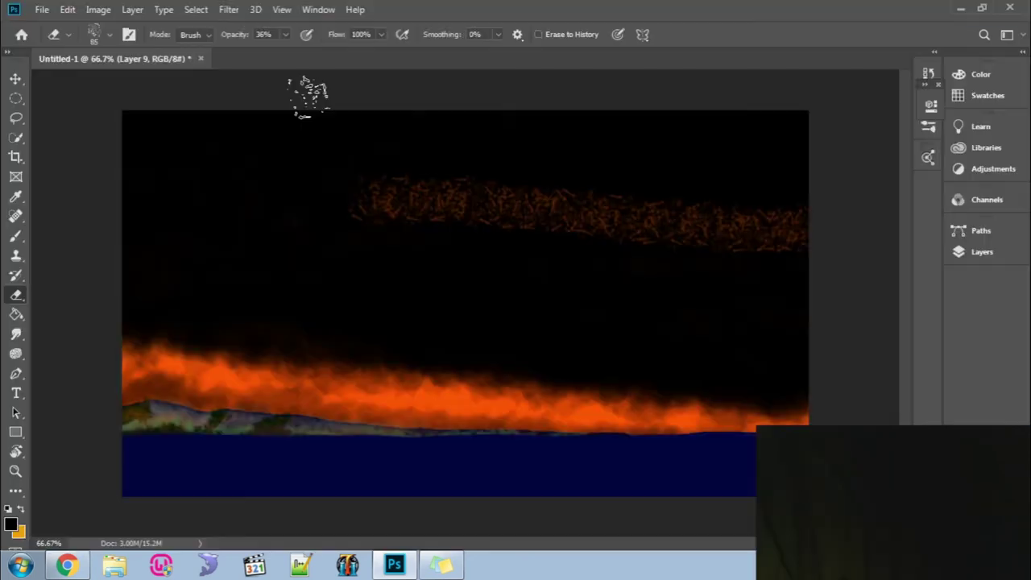
key(ctrl+z)
Step: Switch the eraser to a large cloud-shaped tip after trying Energy 1, undoing a test stroke
click(109, 34)
scroll(161, 241, down, 3)
scroll(161, 241, down, 3)
scroll(161, 241, down, 3)
click(145, 211)
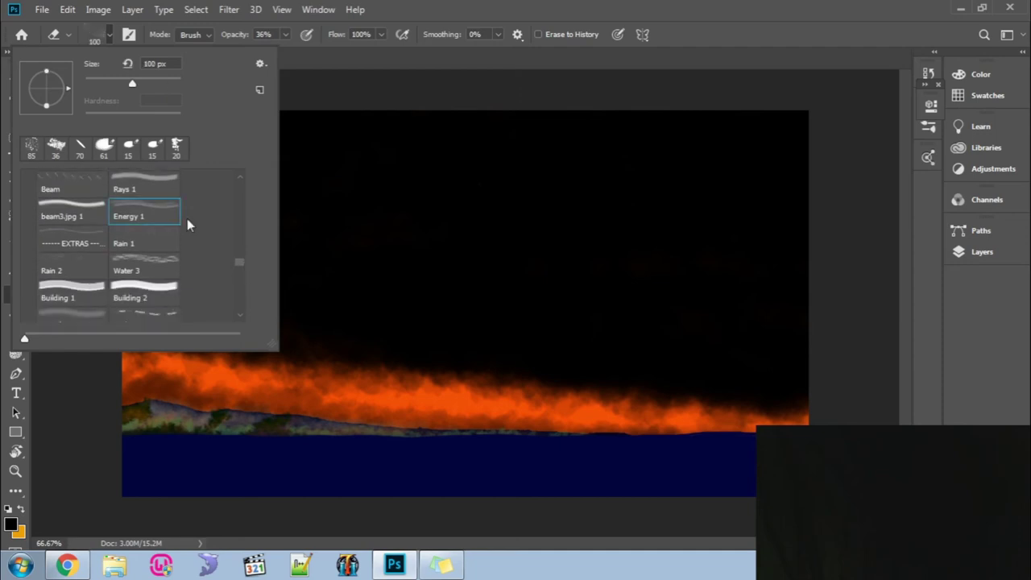
scroll(161, 241, up, 3)
scroll(161, 242, up, 3)
click(72, 278)
mouse_move(829, 371)
mouse_down()
mouse_move(173, 322)
mouse_move(341, 272)
mouse_move(483, 156)
mouse_up()
key(ctrl+z)
Step: At 100% eraser opacity, try several orange cloud reveals and undo each
key(0)
mouse_move(500, 266)
mouse_down()
mouse_move(161, 333)
mouse_move(294, 213)
mouse_up()
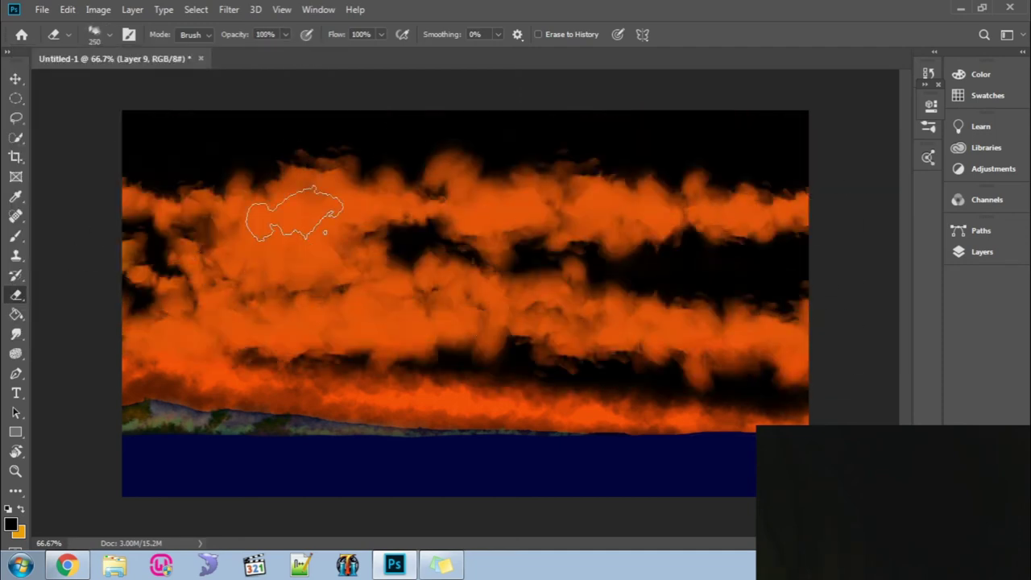
key(ctrl+z)
click(110, 34)
mouse_move(161, 354)
mouse_down()
mouse_move(789, 327)
mouse_move(769, 305)
mouse_move(518, 346)
mouse_move(207, 292)
mouse_up()
key(ctrl+z)
mouse_move(125, 113)
mouse_down()
mouse_move(276, 184)
mouse_move(211, 345)
mouse_up()
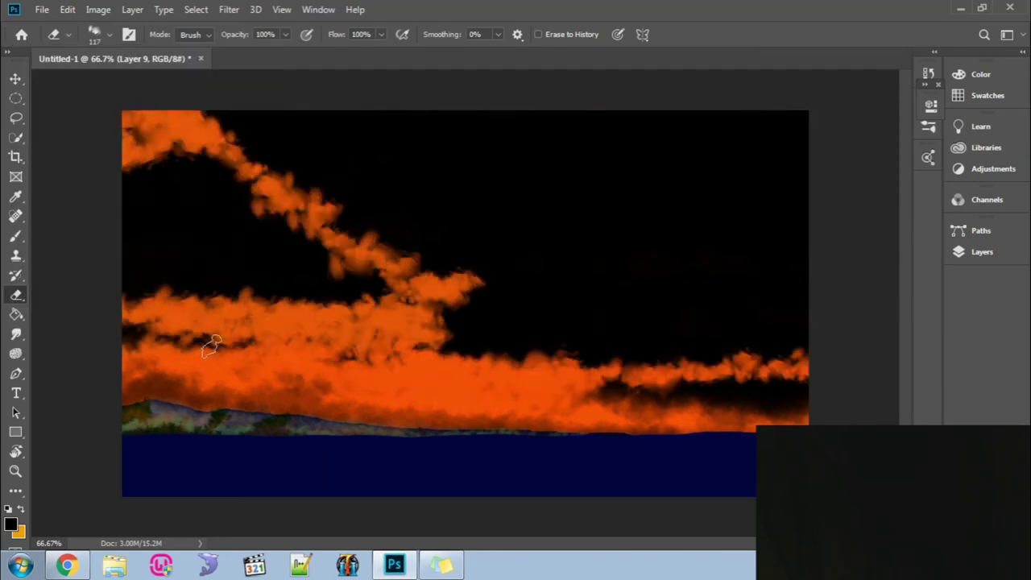
key(ctrl+z)
Step: Shrink the cloud eraser to 56 and carve orange bands across the top, middle and right sky
click(981, 251)
drag(979, 250, 978, 225)
click(118, 34)
drag(809, 299, 732, 289)
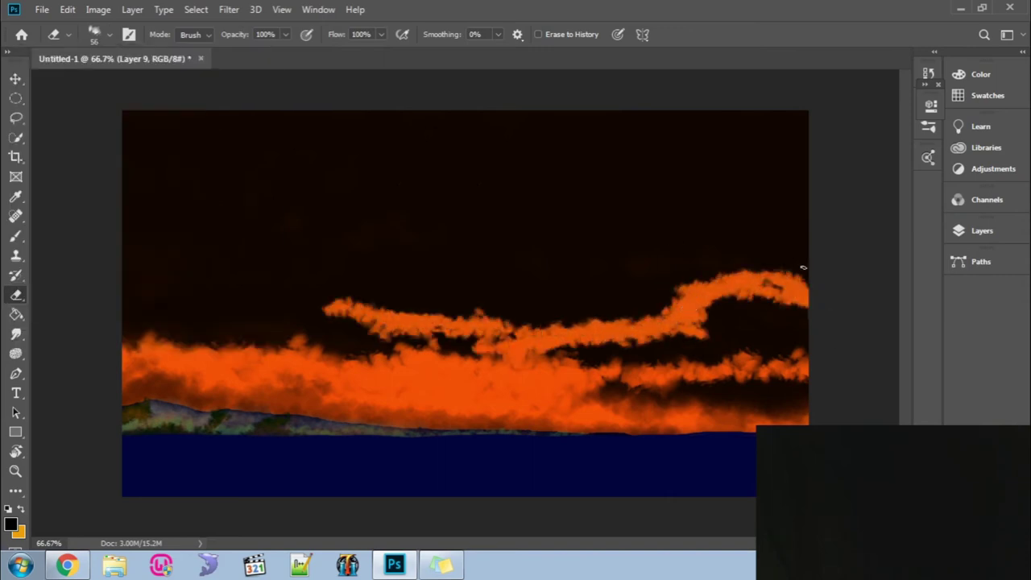
key(ctrl+z)
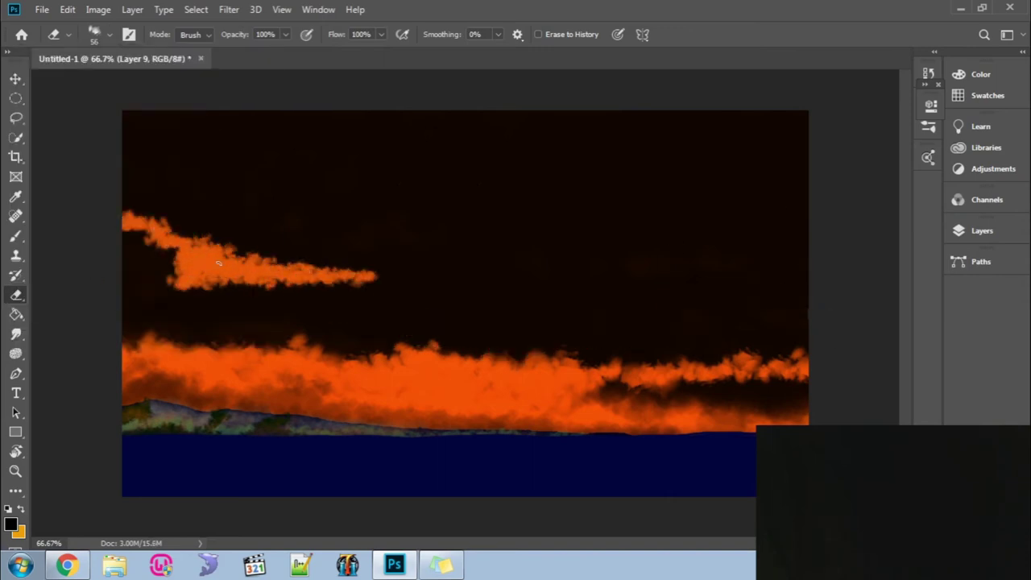
key(ctrl+z)
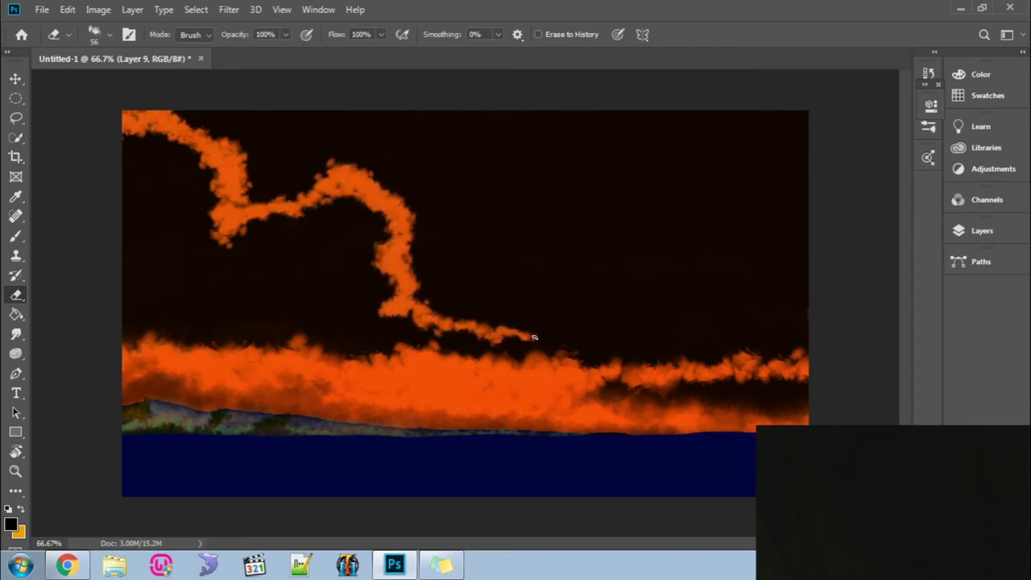
mouse_move(193, 117)
mouse_down()
mouse_move(378, 189)
mouse_move(789, 99)
mouse_move(690, 161)
mouse_move(351, 169)
mouse_up()
key(ctrl+z)
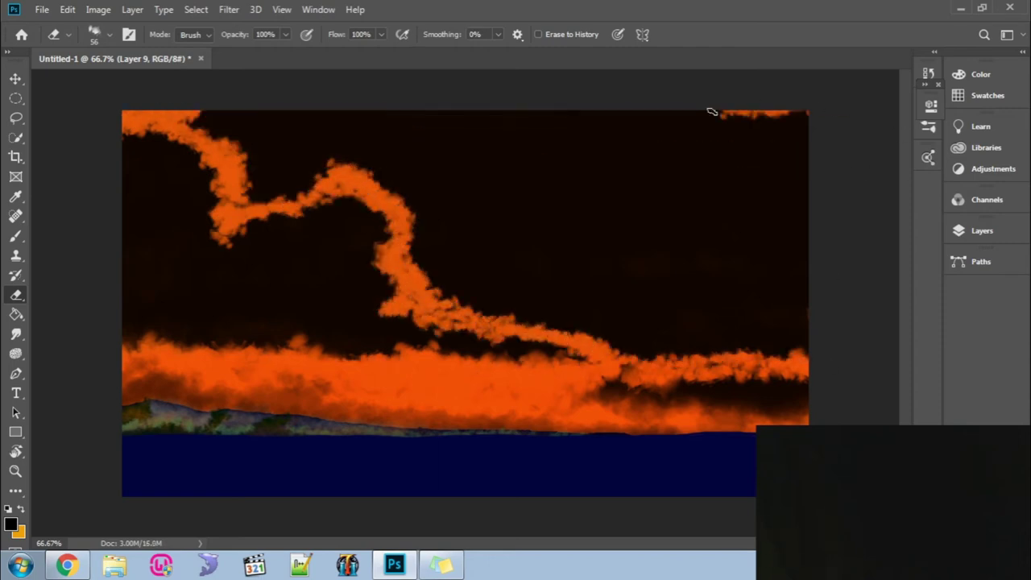
drag(709, 108, 228, 143)
mouse_move(286, 177)
mouse_down()
mouse_move(531, 182)
mouse_move(593, 212)
mouse_up()
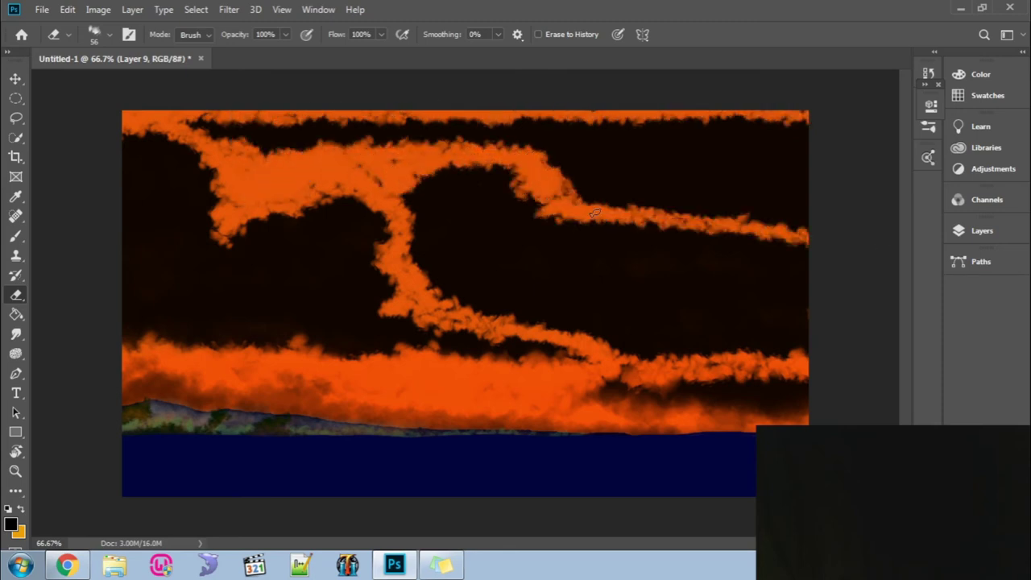
drag(590, 292, 641, 264)
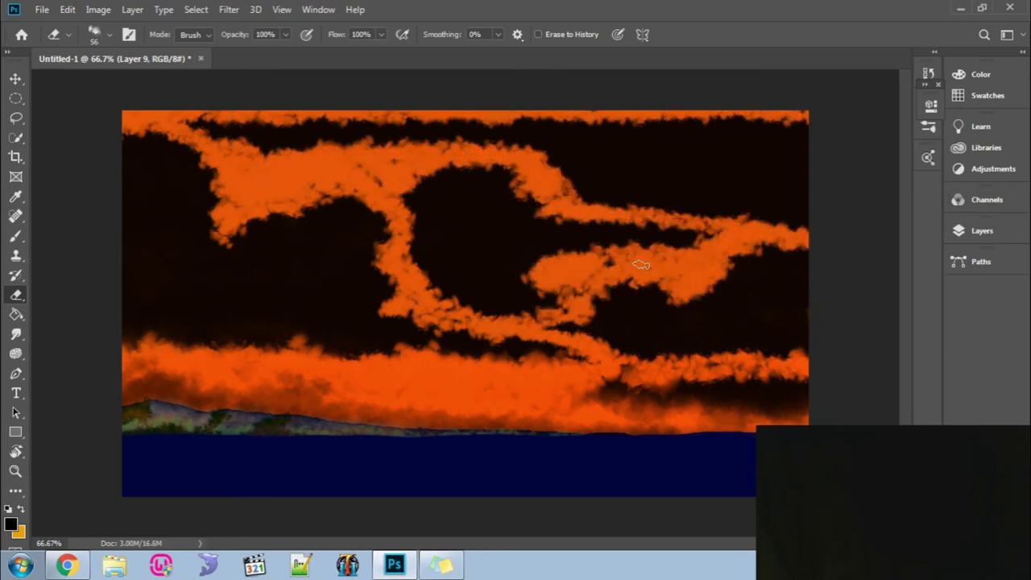
drag(446, 253, 671, 255)
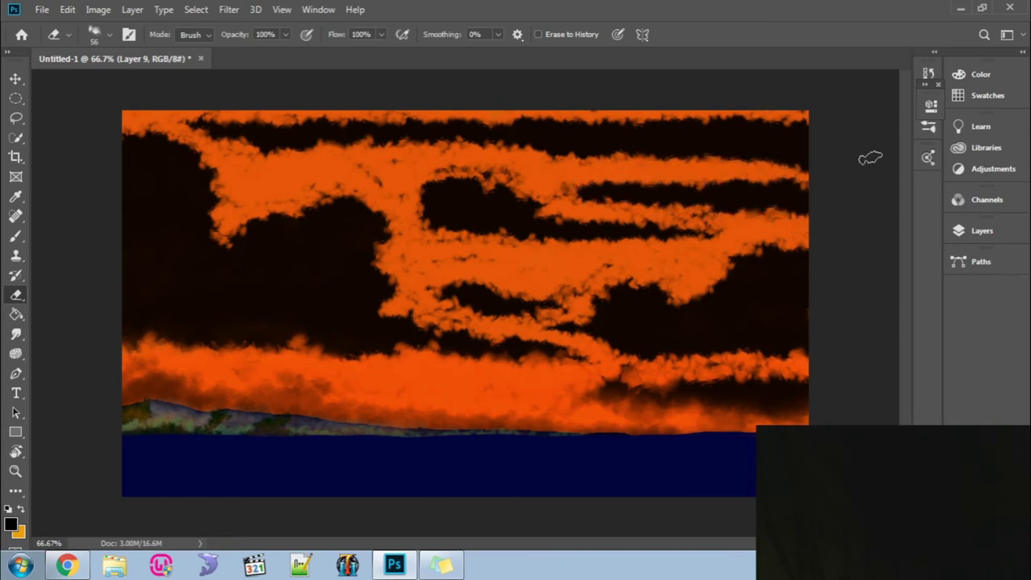
Step: Enlarge the eraser at 15% opacity and lighten the dark cloud bands in patches
key(2)
key(bracketright)
key(bracketright)
key(bracketright)
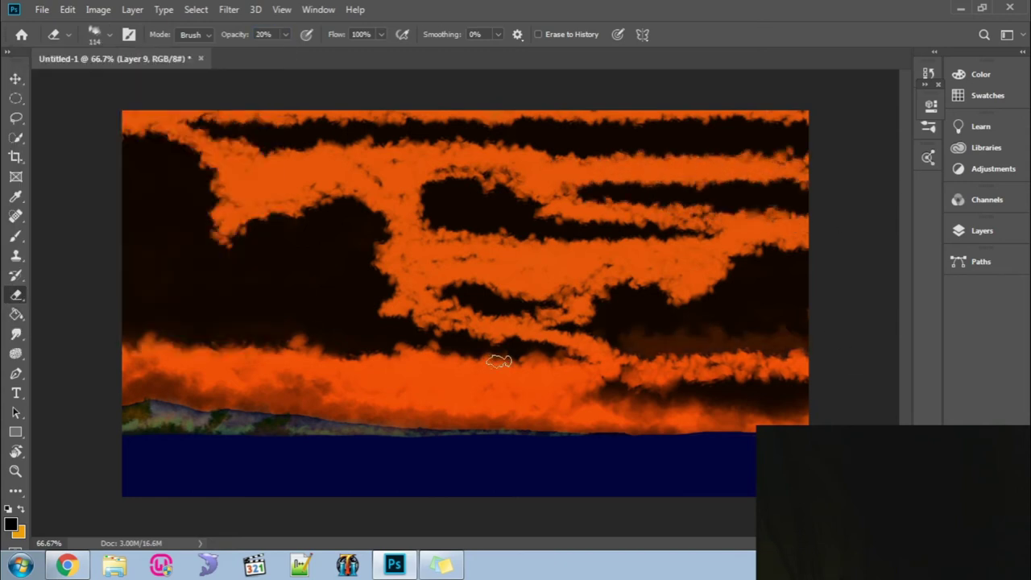
key(1)
key(5)
mouse_move(207, 306)
mouse_down()
mouse_move(299, 268)
mouse_move(349, 325)
mouse_up()
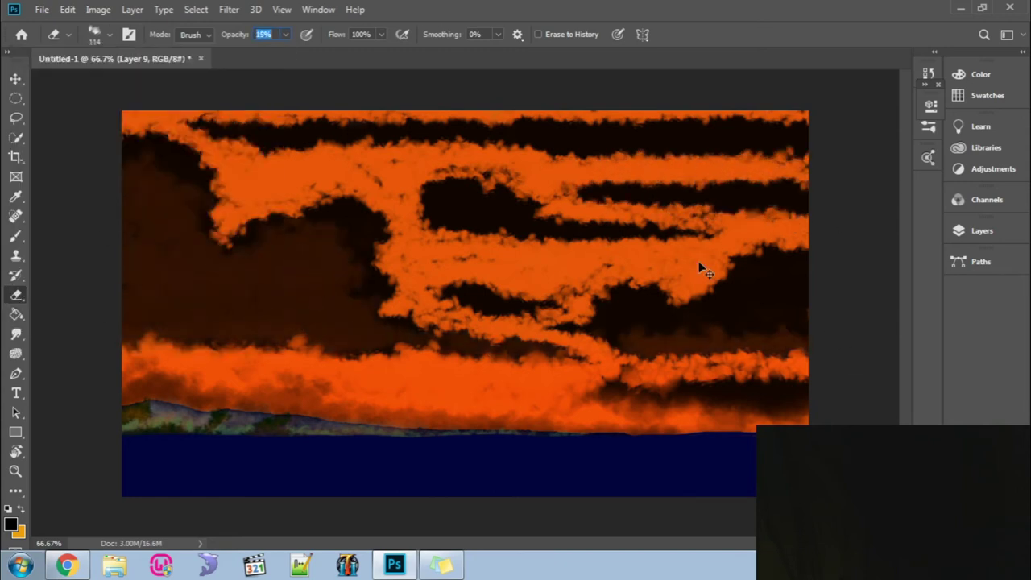
key(ctrl+z)
drag(368, 253, 343, 234)
mouse_move(439, 189)
mouse_down()
mouse_move(805, 129)
mouse_move(816, 184)
mouse_move(617, 301)
mouse_move(197, 169)
mouse_up()
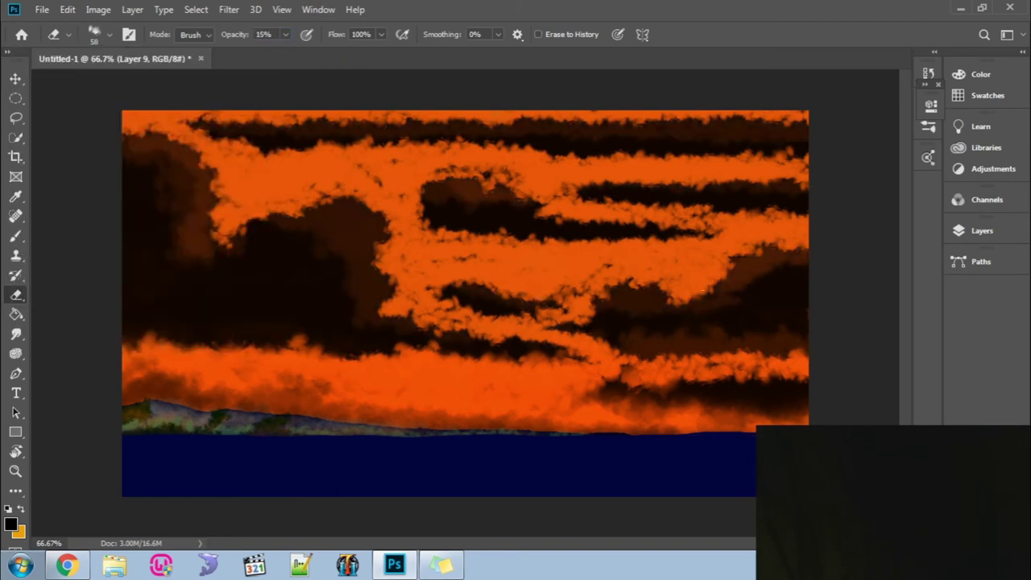
Step: With a soft round tip at 83% opacity, clear the middle dark clouds and lower-right band
click(111, 34)
double_click(70, 189)
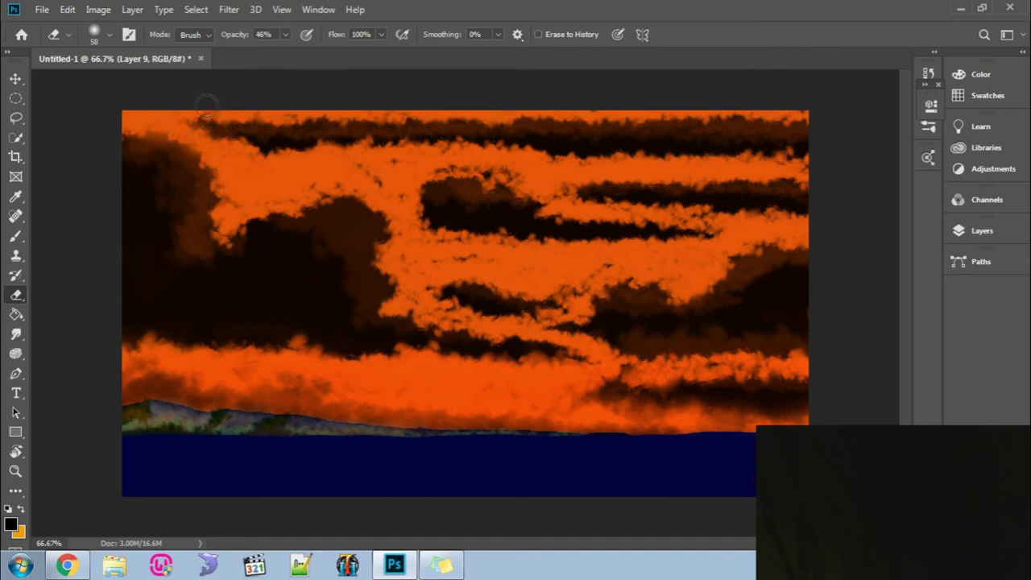
click(284, 34)
drag(286, 56, 318, 56)
mouse_move(394, 205)
mouse_down()
mouse_move(439, 294)
mouse_move(612, 282)
mouse_move(806, 121)
mouse_up()
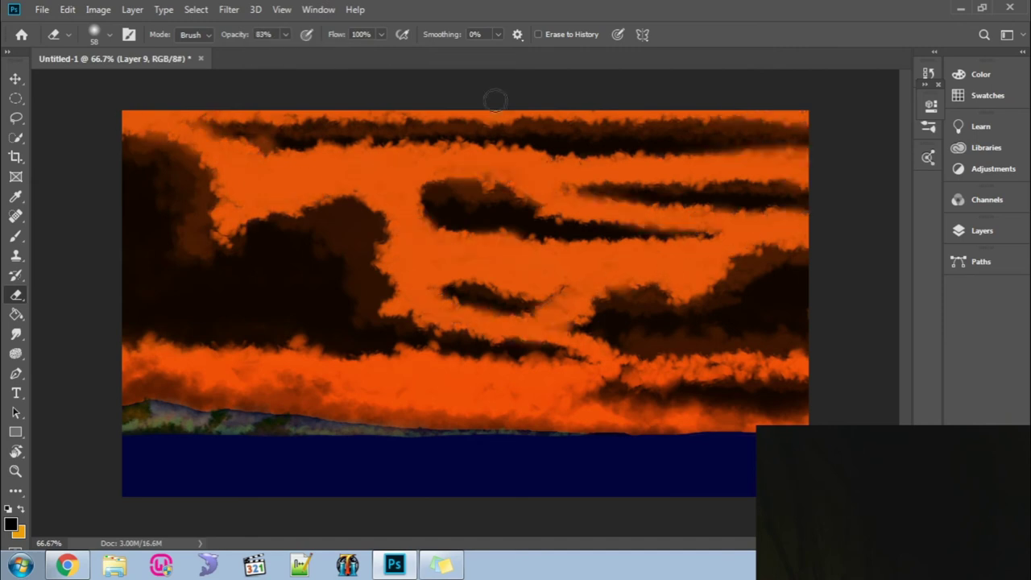
drag(805, 377, 509, 383)
click(11, 524)
Step: Set up a light orange hard round brush at 80% opacity
click(343, 40)
key(b)
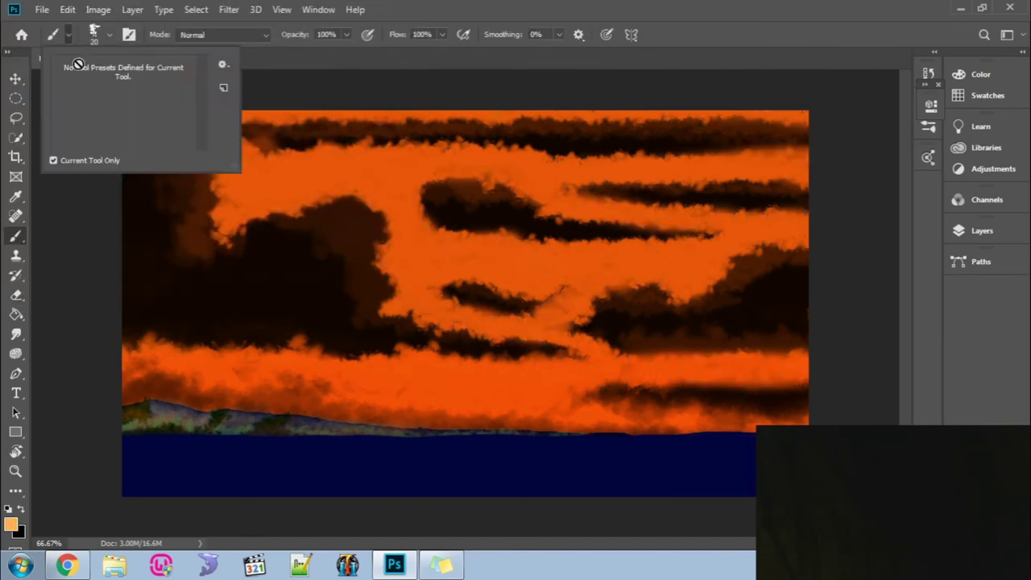
click(135, 138)
click(94, 34)
double_click(173, 207)
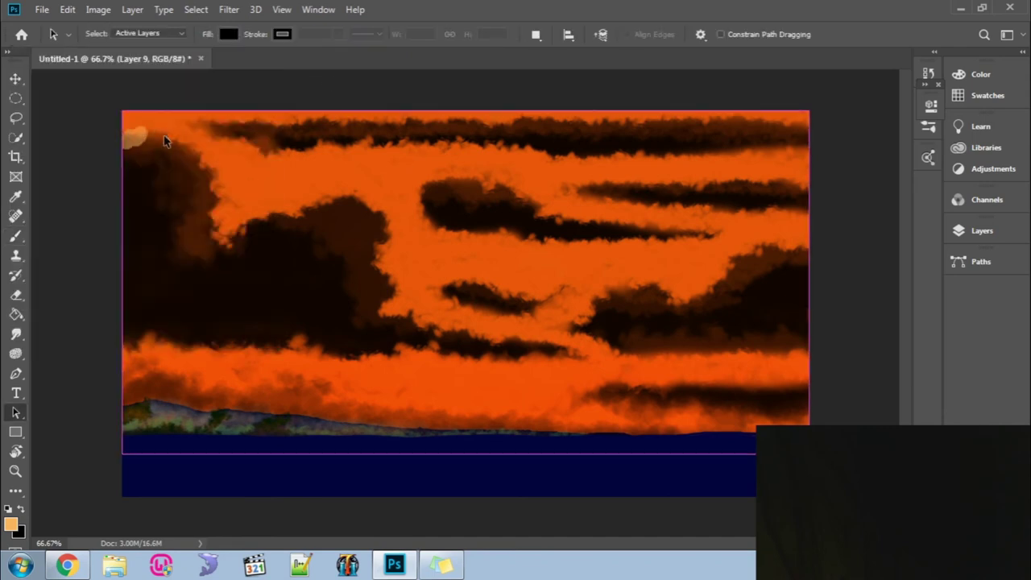
click(340, 37)
text(50)
key(8)
drag(132, 137, 242, 241)
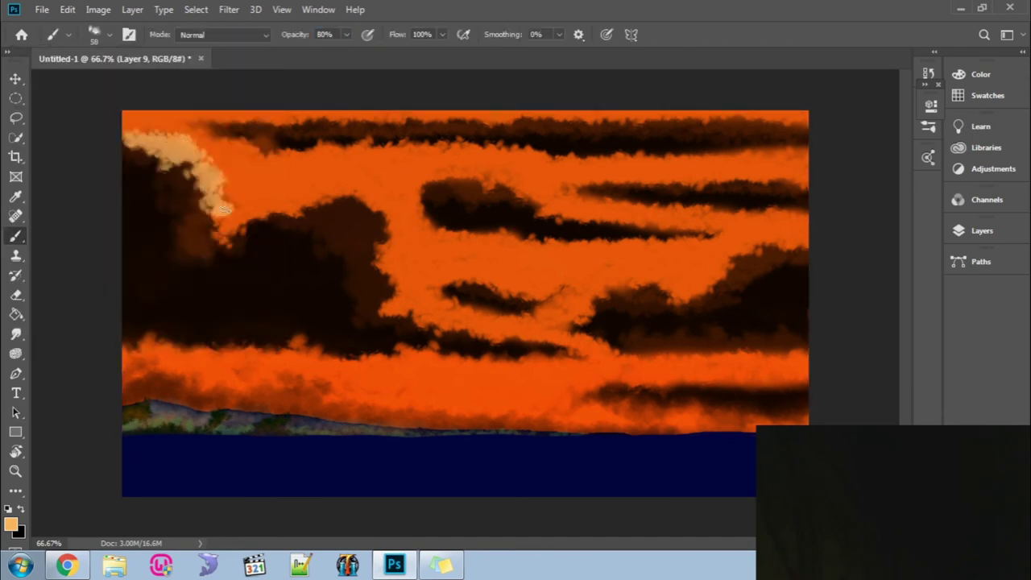
key(ctrl+z)
Step: Add a new layer and paint glowing rims on the top-left, middle and lower cloud edges
click(982, 231)
key(ctrl+shift+alt+n)
mouse_move(129, 133)
mouse_down()
mouse_move(208, 181)
mouse_move(180, 167)
mouse_up()
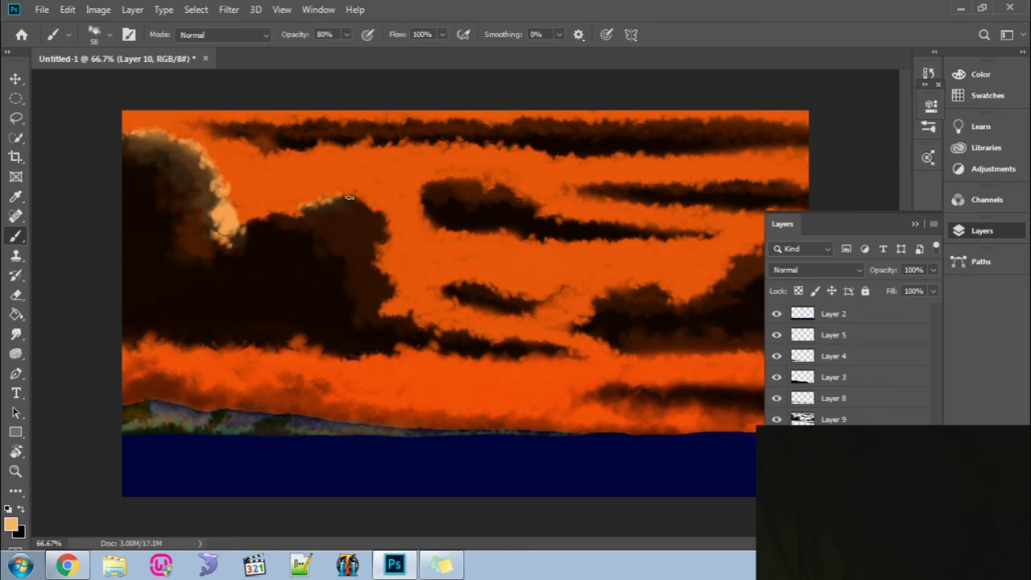
drag(349, 197, 375, 266)
drag(399, 321, 604, 354)
click(981, 230)
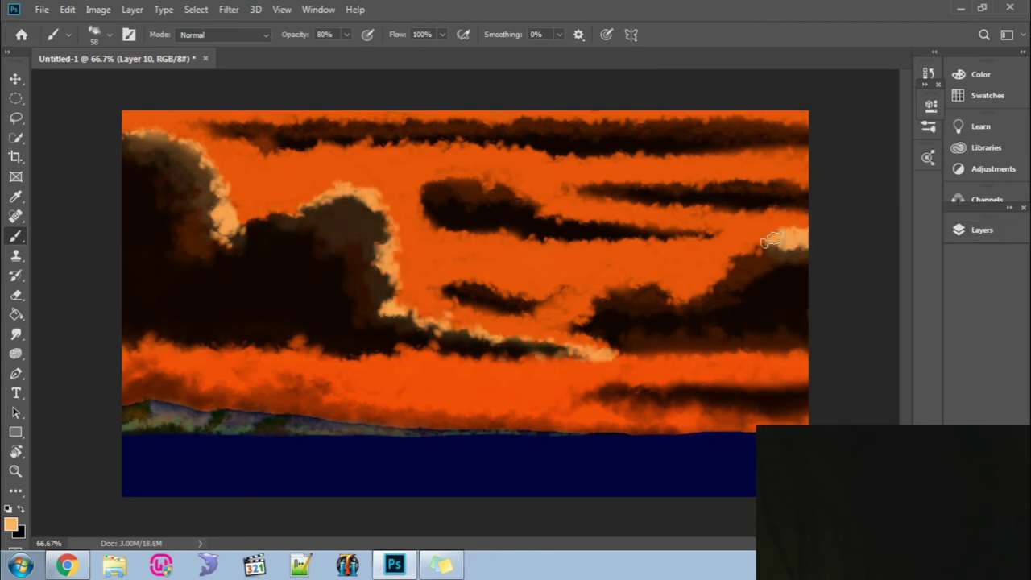
Step: Highlight the tops of the middle, lower-right, upper-middle clouds and the top cloud band
drag(805, 234, 580, 335)
drag(568, 298, 467, 288)
drag(805, 369, 567, 385)
drag(657, 370, 781, 369)
mouse_move(419, 227)
mouse_down()
mouse_move(528, 197)
mouse_move(711, 234)
mouse_up()
drag(572, 187, 797, 181)
drag(584, 165, 805, 120)
mouse_move(785, 157)
mouse_down()
mouse_move(677, 120)
mouse_move(437, 133)
mouse_move(125, 116)
mouse_up()
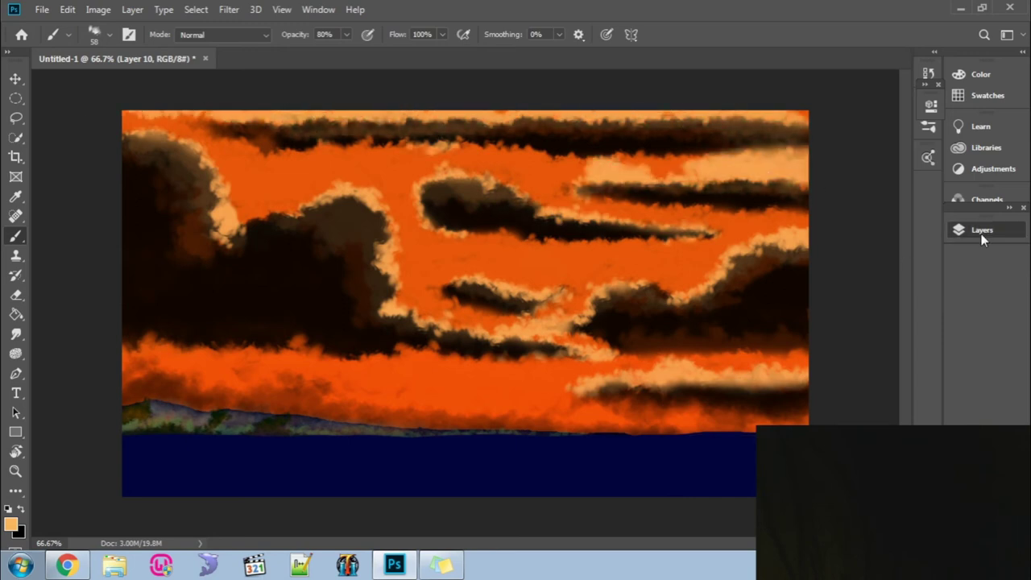
Step: Add another blank layer and paint a light haze along the horizon
click(982, 231)
key(ctrl+shift+alt+n)
mouse_move(175, 386)
mouse_down()
mouse_move(362, 421)
mouse_move(757, 432)
mouse_up()
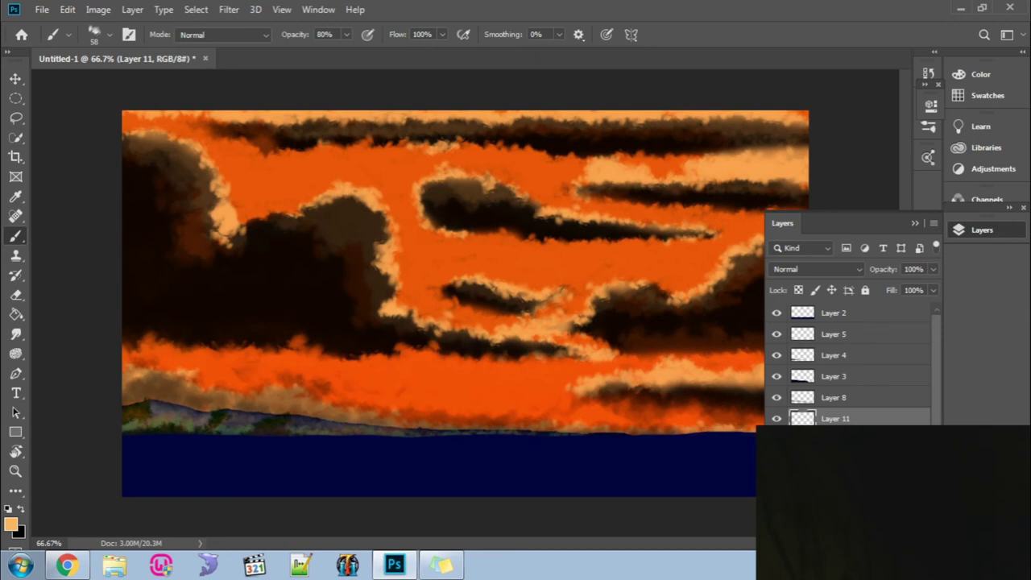
Step: Choose a blue painting colour in the Color Picker
click(981, 231)
key(v)
key(F7)
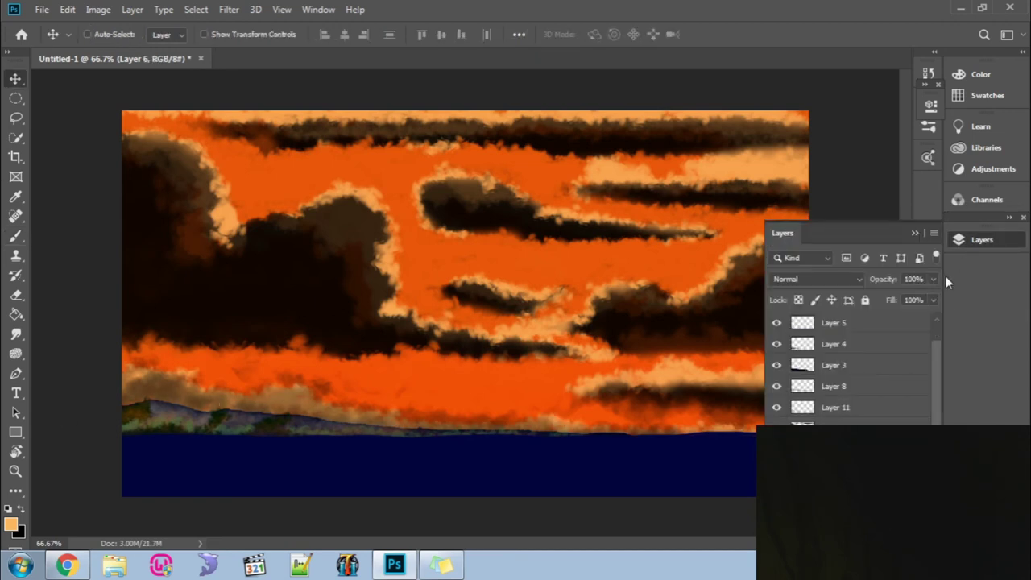
click(16, 524)
click(359, 39)
key(F7)
Step: Tint the upper orange sky with a large soft blue brush and fade the cloud layer to 77% opacity
key(b)
click(95, 34)
drag(123, 81, 128, 81)
click(427, 155)
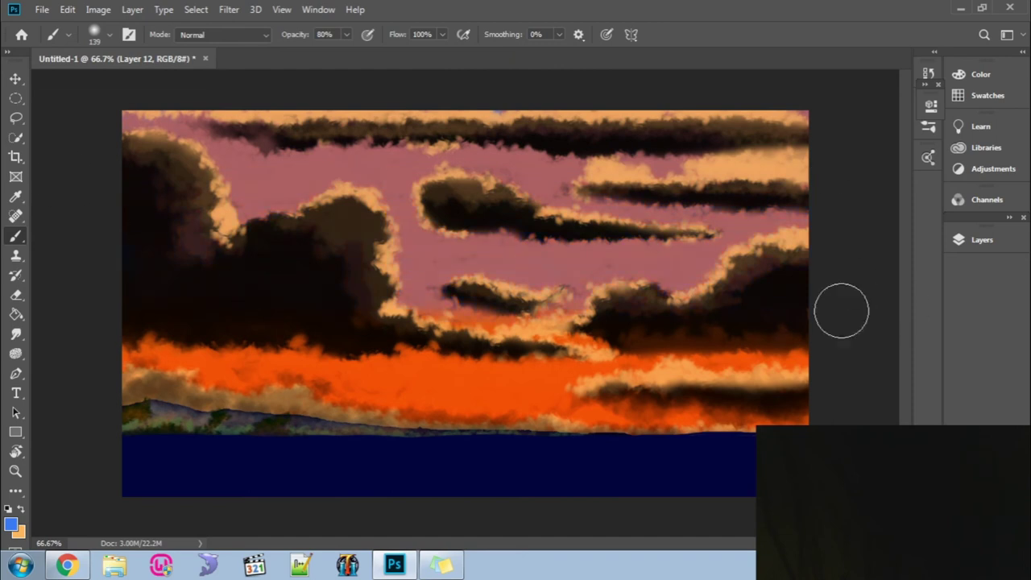
click(110, 34)
key(e)
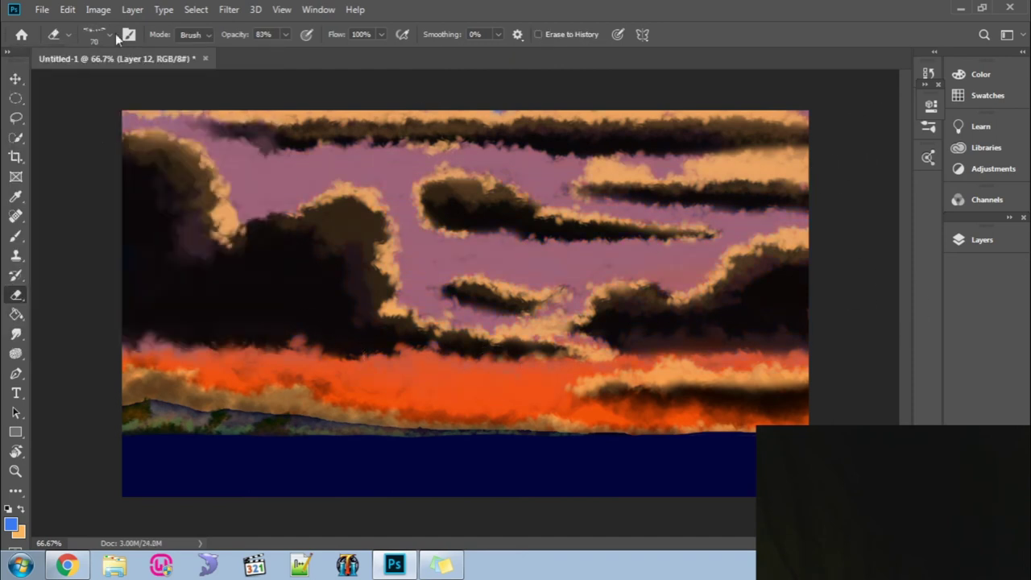
key(F7)
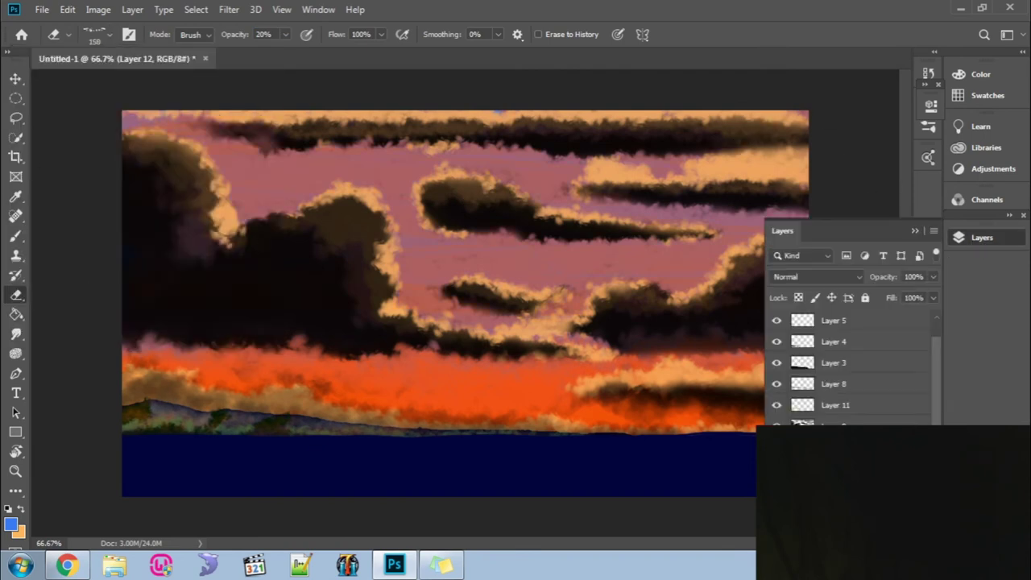
drag(932, 276, 910, 293)
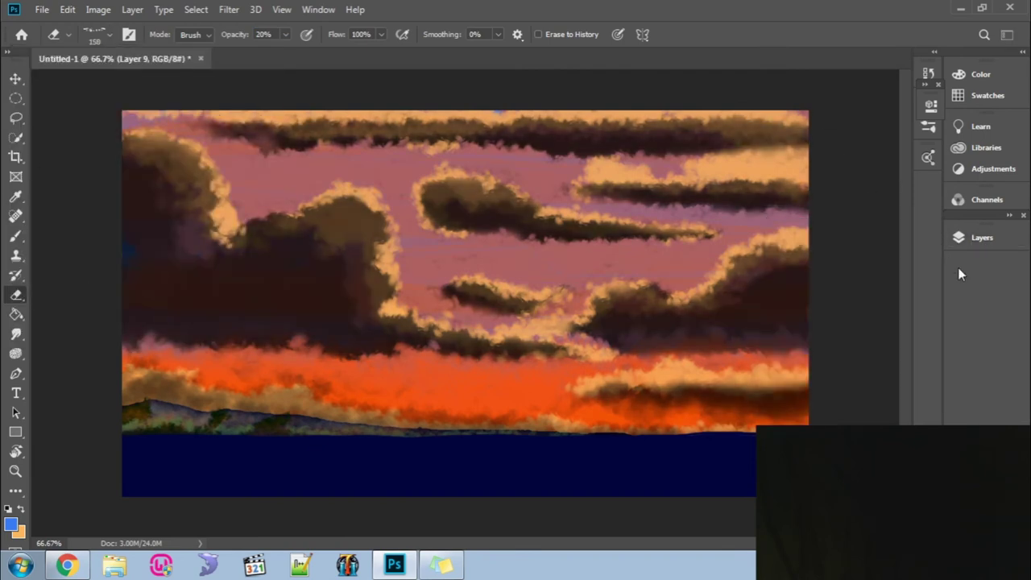
Step: Return to the brush at 100% opacity and shrink it for painting ripples
key(b)
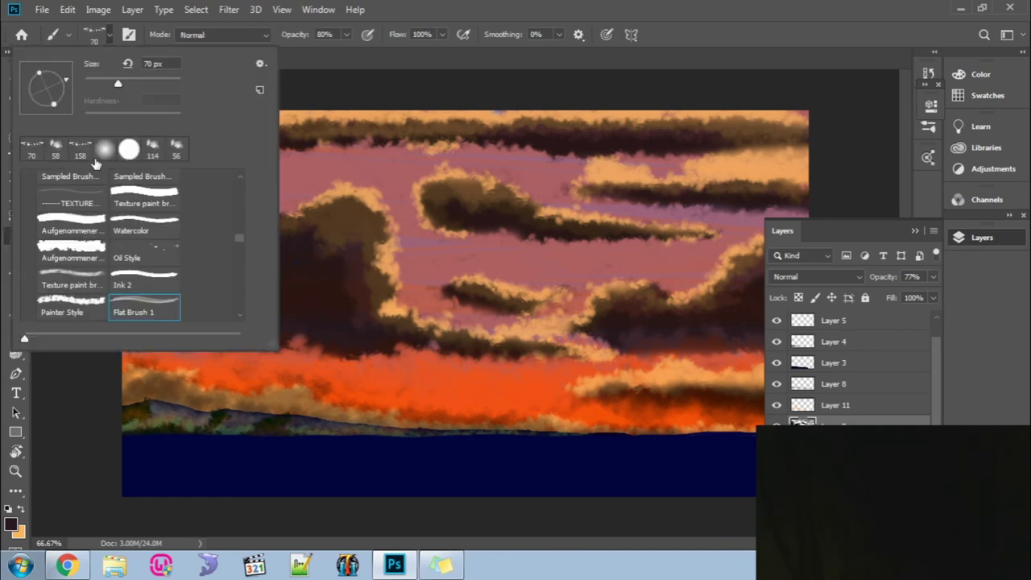
key(0)
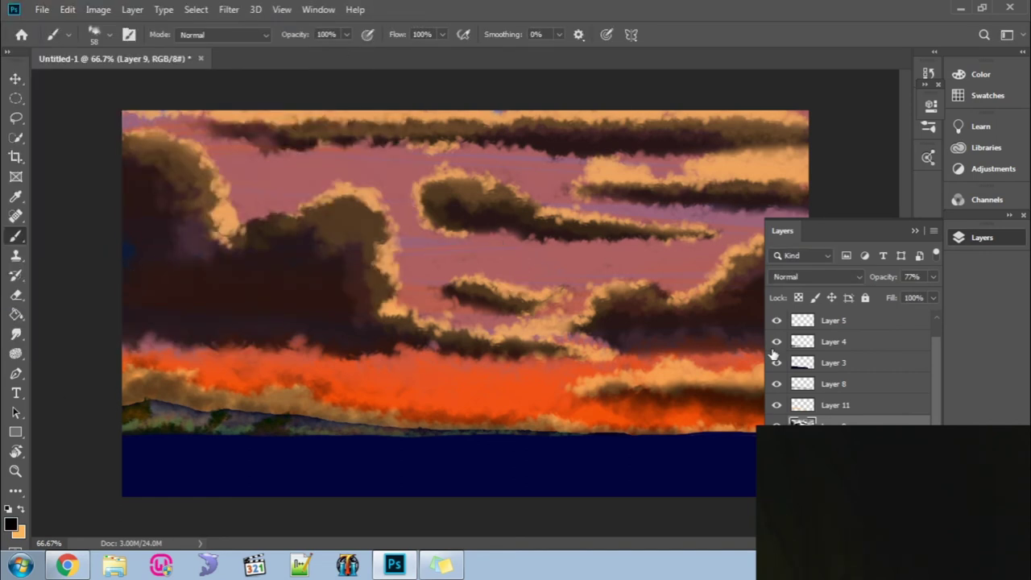
scroll(779, 364, down, 1)
scroll(780, 364, up, 2)
scroll(934, 378, down, 2)
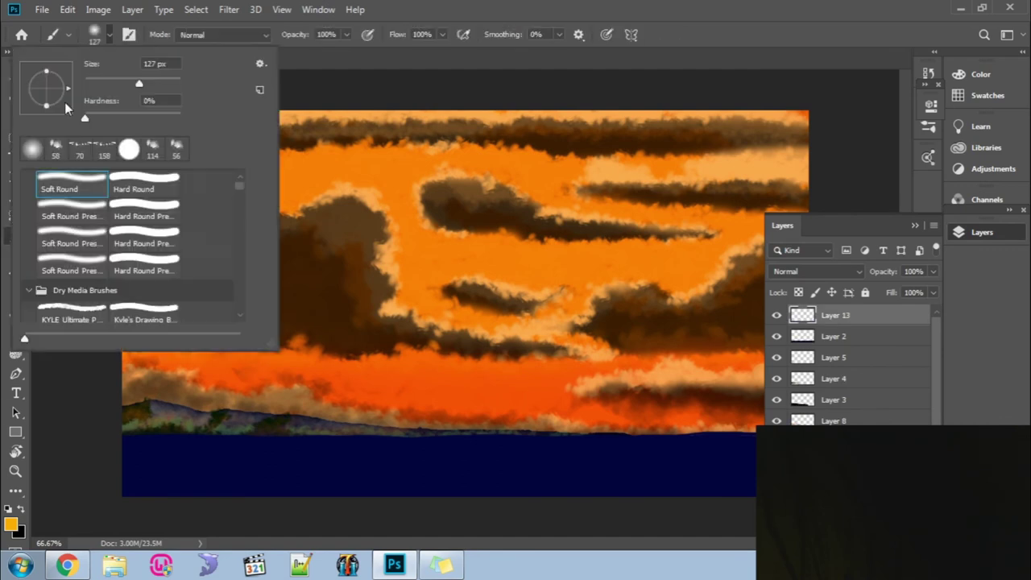
scroll(243, 322, down, 5)
scroll(243, 322, down, 5)
scroll(243, 322, down, 5)
scroll(243, 322, down, 5)
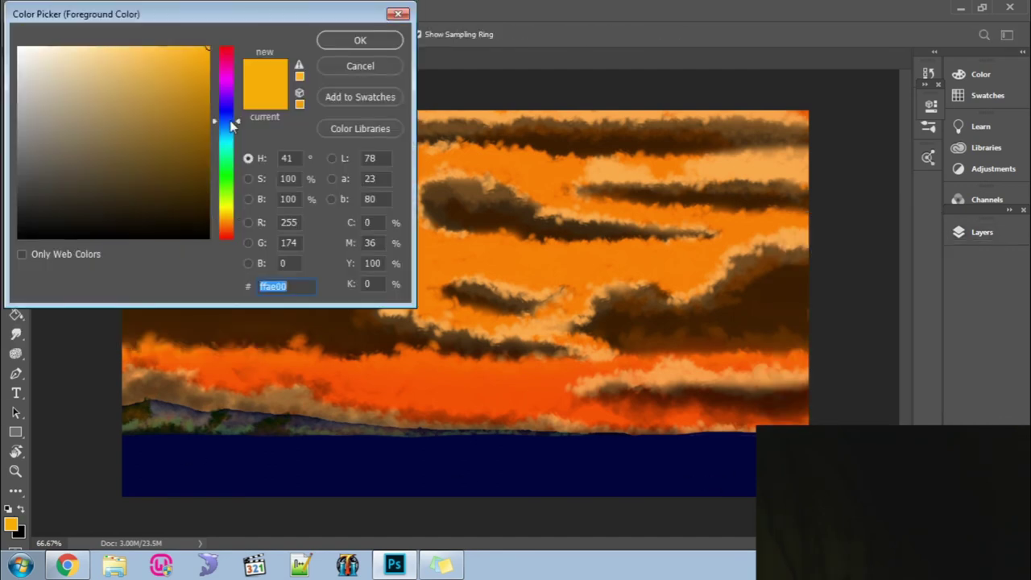
key(Return)
Step: Try light-blue ripple strokes on the water at 100% and 38% opacity, undoing both
drag(225, 463, 451, 465)
drag(756, 485, 296, 484)
key(ctrl+z)
key(ctrl+z)
key(3)
key(8)
drag(654, 500, 322, 453)
drag(185, 451, 724, 463)
key(ctrl+z)
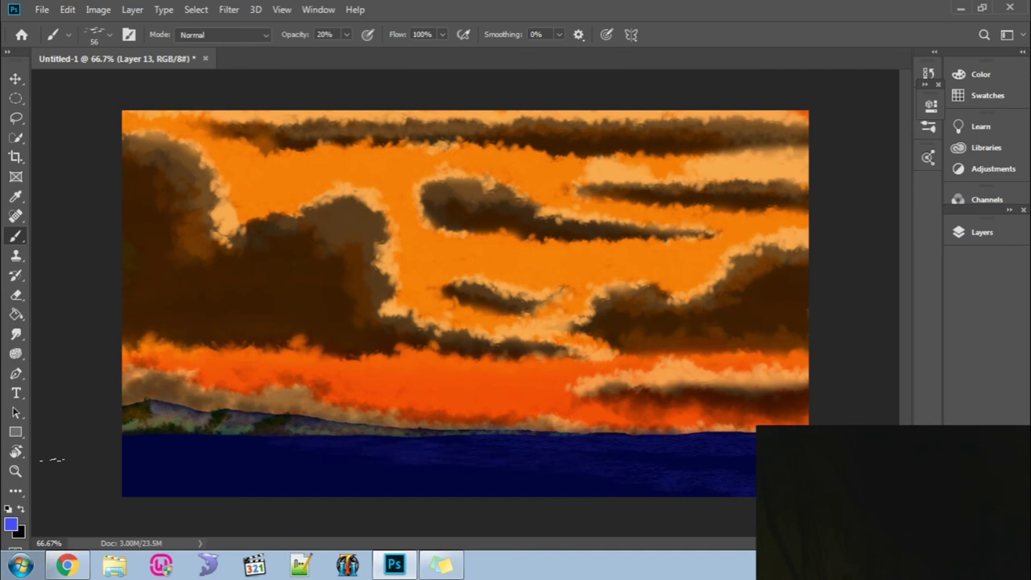
Step: Try light-blue ripple strokes with a smaller brush, then undo them
click(110, 35)
drag(178, 451, 514, 483)
drag(298, 475, 121, 463)
drag(387, 475, 328, 442)
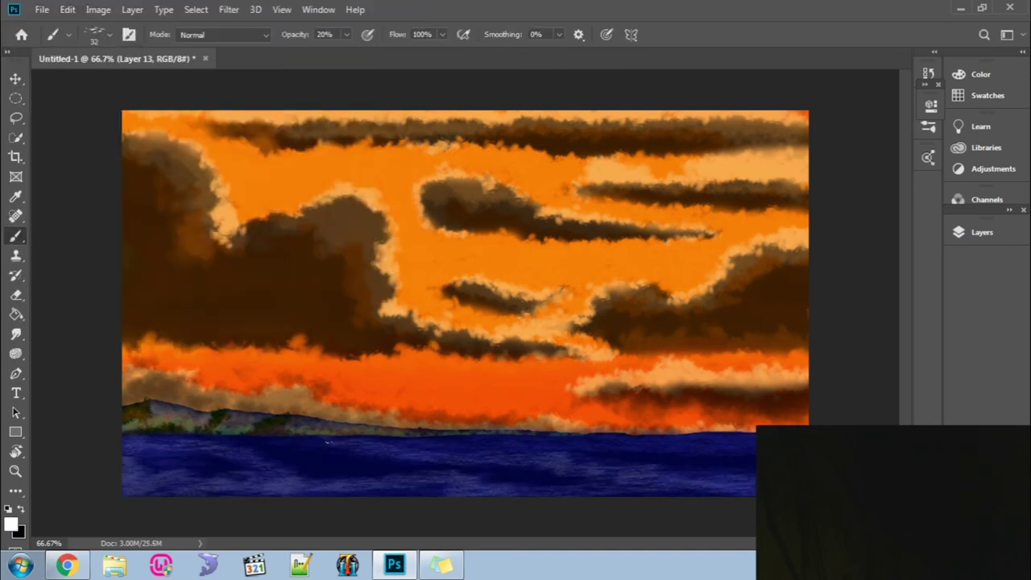
key(ctrl+z)
key(ctrl+z)
key(ctrl+z)
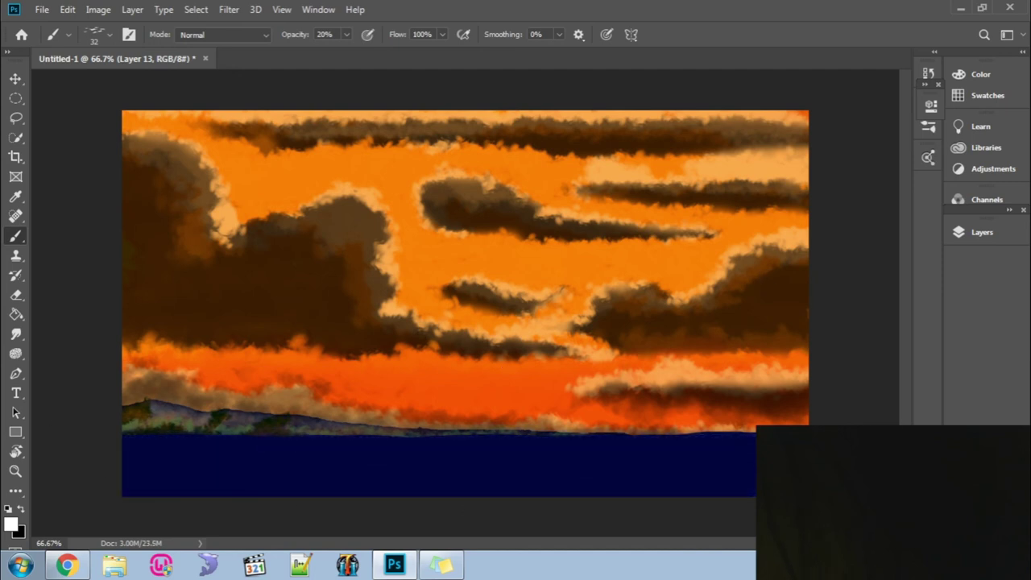
Step: Paint faint wavy light-blue ripples across the water at 10% opacity
drag(216, 462, 711, 426)
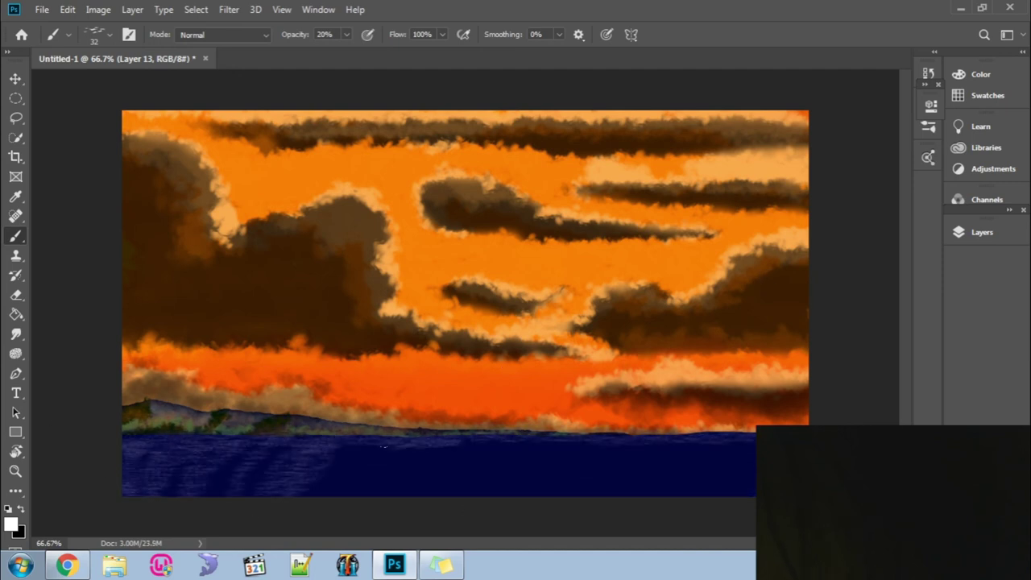
key(1)
mouse_move(749, 491)
mouse_down()
mouse_move(455, 467)
mouse_move(753, 480)
mouse_up()
drag(462, 491, 124, 440)
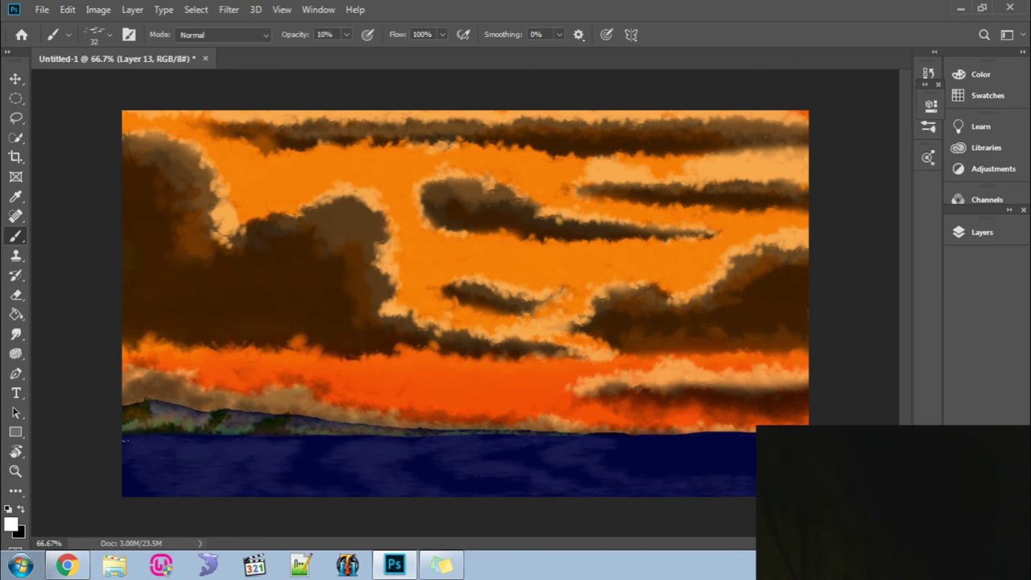
Step: Switch to the Move tool, check the Layers list, and start picking an orange hue
key(v)
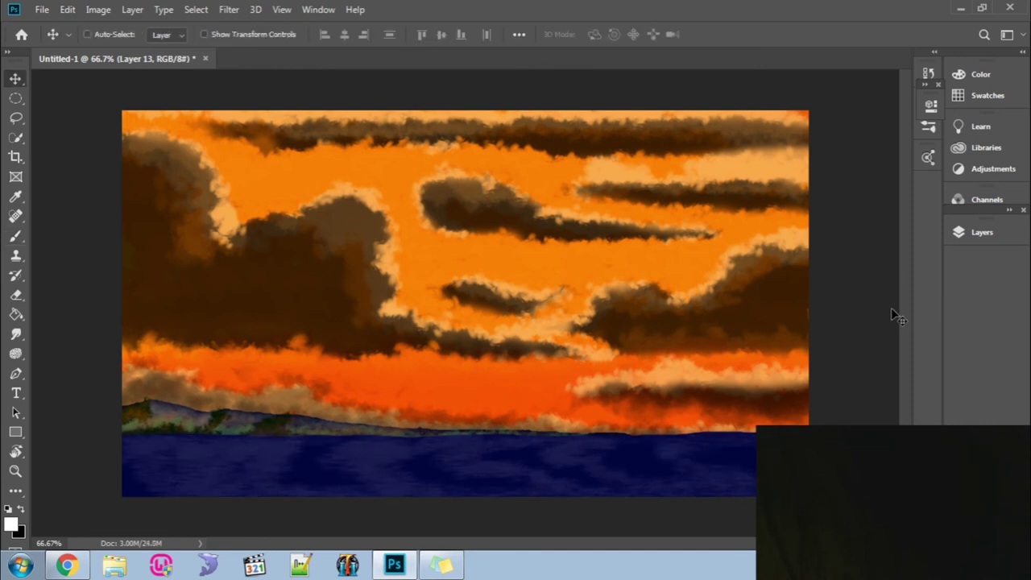
click(969, 266)
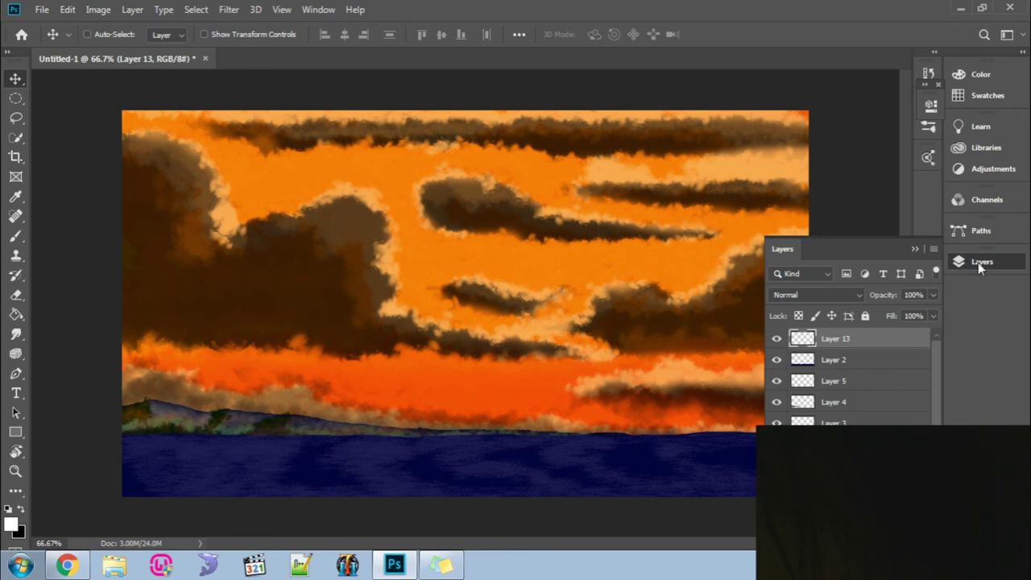
click(230, 224)
click(193, 180)
Step: Darken the upper and middle sky with dark brown using a large soft brush at 51%
click(360, 40)
key(b)
click(93, 33)
click(487, 95)
key(5)
key(1)
mouse_move(487, 95)
mouse_down()
mouse_move(801, 156)
mouse_move(725, 145)
mouse_up()
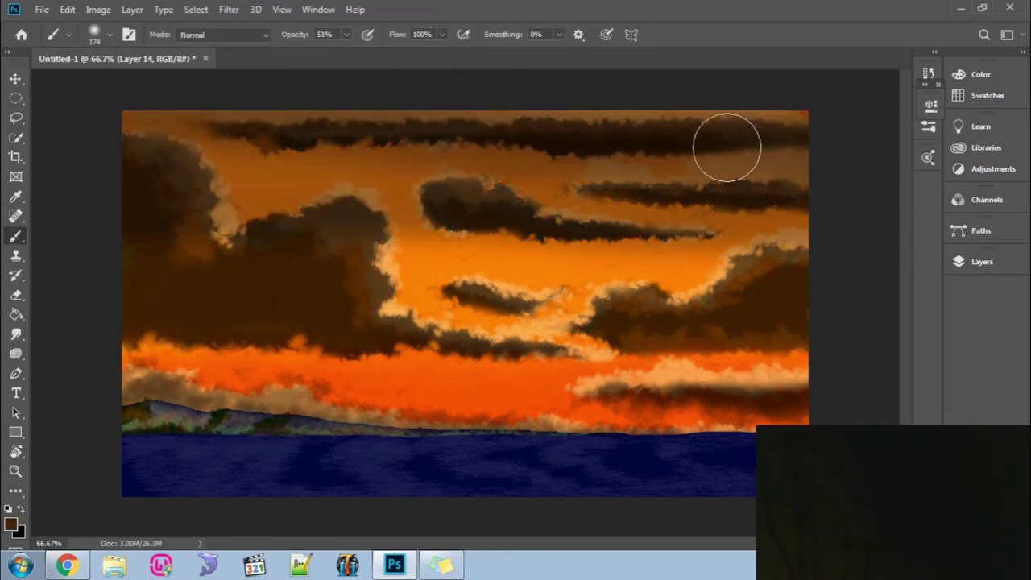
drag(129, 378, 755, 402)
mouse_move(185, 193)
mouse_down()
mouse_move(433, 168)
mouse_move(805, 266)
mouse_up()
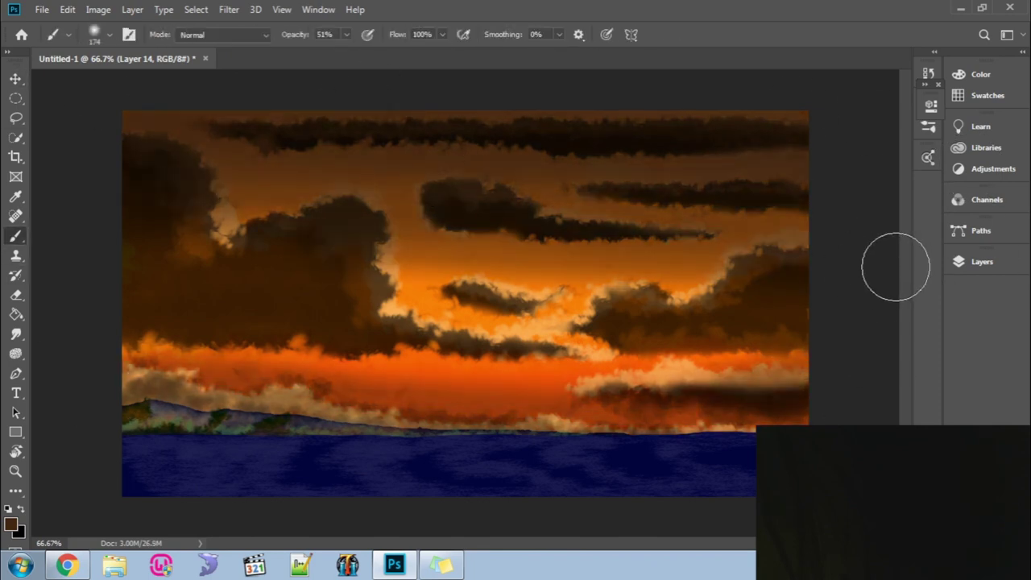
Step: Add a new layer for rain and choose a streaky 40 px brush
key(ctrl+shift+alt+n)
click(981, 261)
click(94, 34)
scroll(242, 298, up, 2)
scroll(239, 314, up, 2)
scroll(233, 228, up, 3)
scroll(239, 175, up, 3)
scroll(242, 179, up, 2)
click(145, 266)
key(Return)
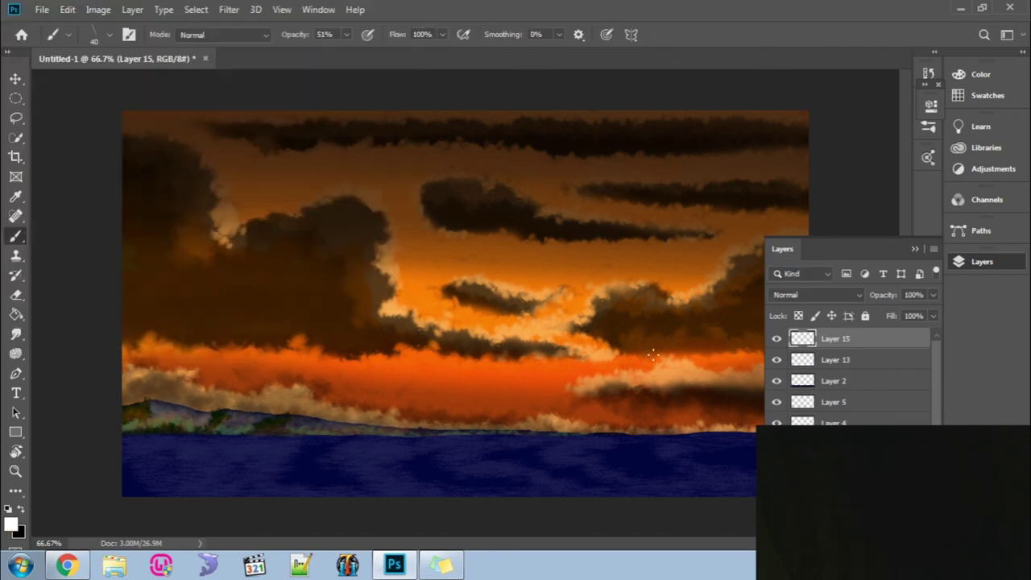
Step: On Layer 9, paint soft rain streaks below the right-hand clouds at 20% opacity
click(833, 420)
click(982, 261)
mouse_move(765, 378)
mouse_down()
mouse_move(731, 406)
mouse_move(716, 404)
mouse_up()
key(2)
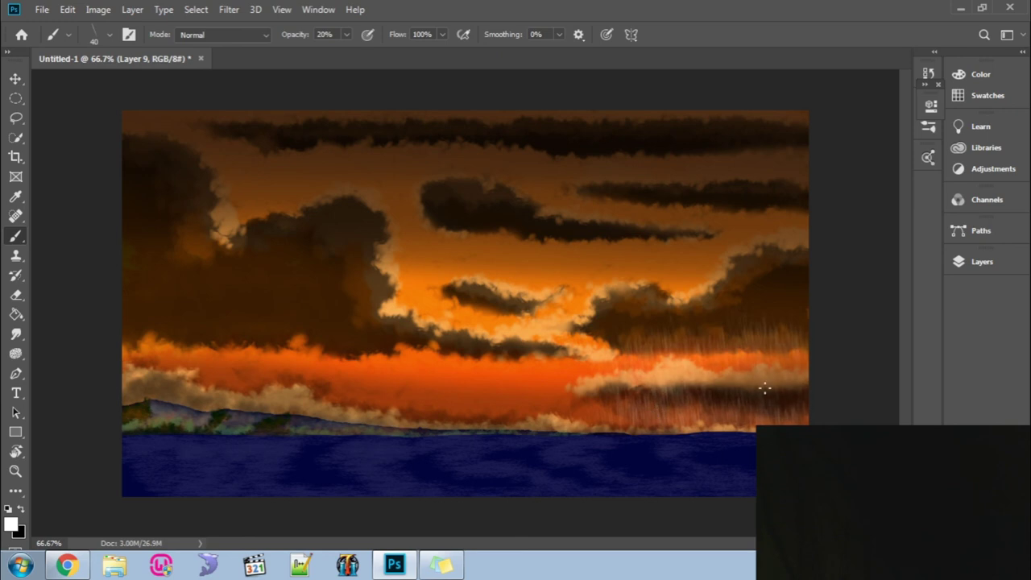
click(963, 268)
drag(881, 330, 892, 330)
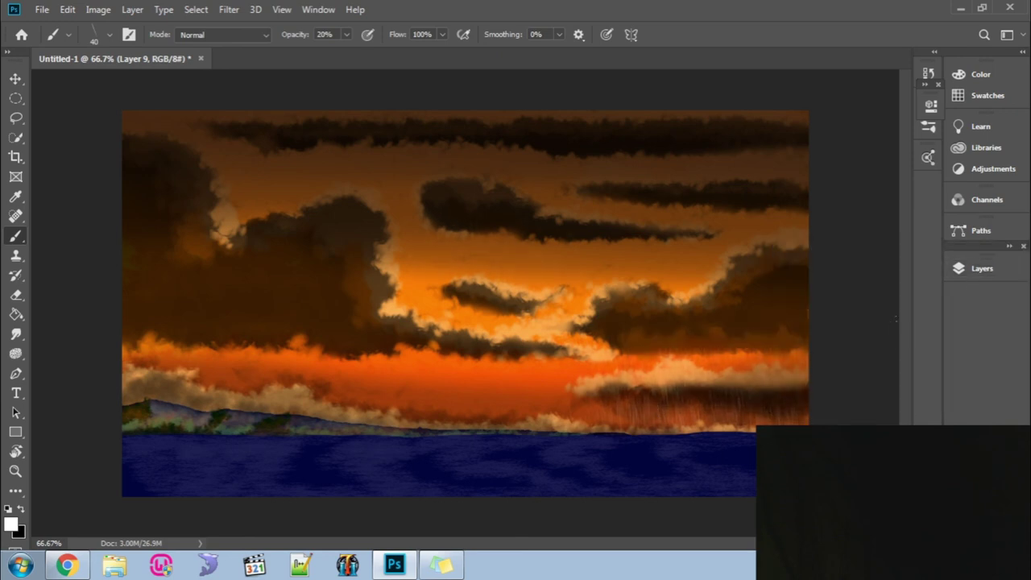
click(958, 268)
click(887, 297)
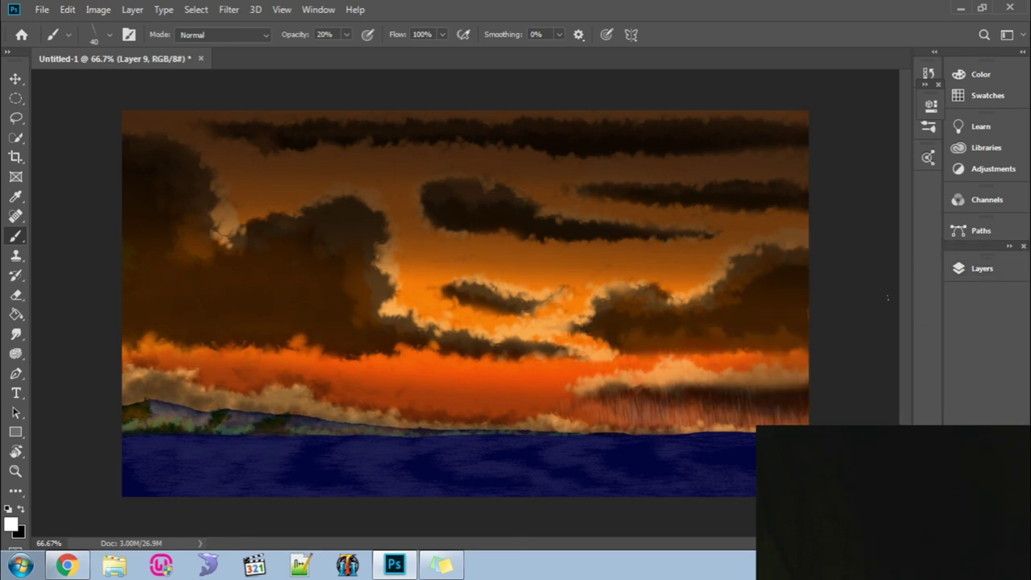
click(981, 268)
Step: On a new layer, stamp a yellow-orange Hard Round sun among the right clouds at 100%
click(838, 420)
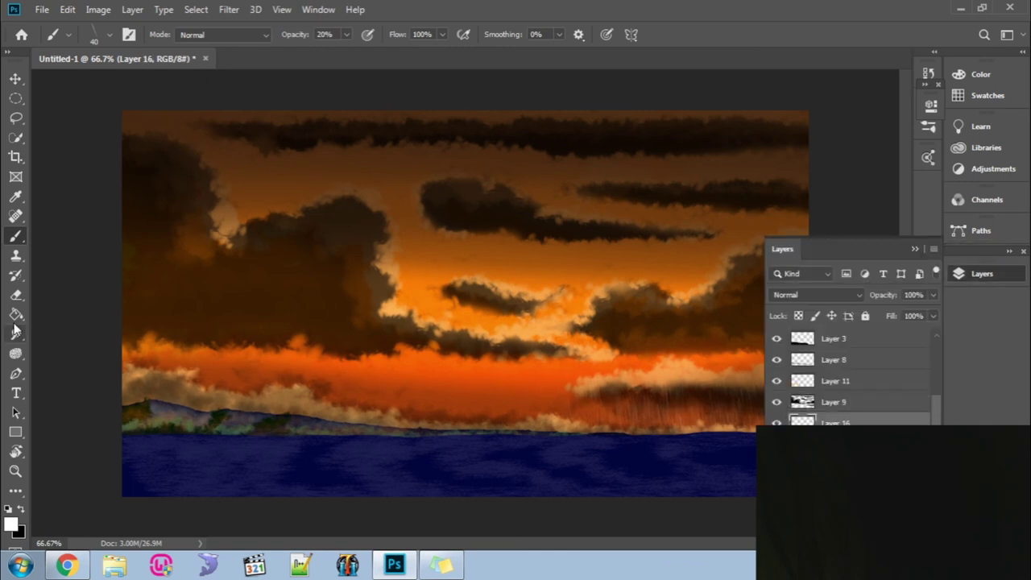
click(109, 35)
click(10, 524)
click(193, 56)
click(359, 39)
click(109, 35)
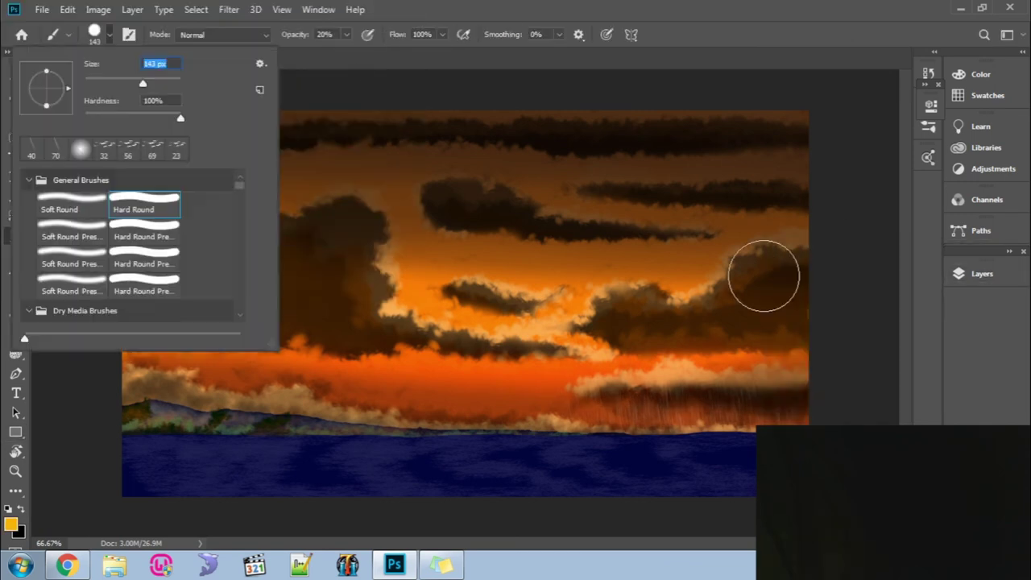
click(743, 288)
key(0)
click(705, 277)
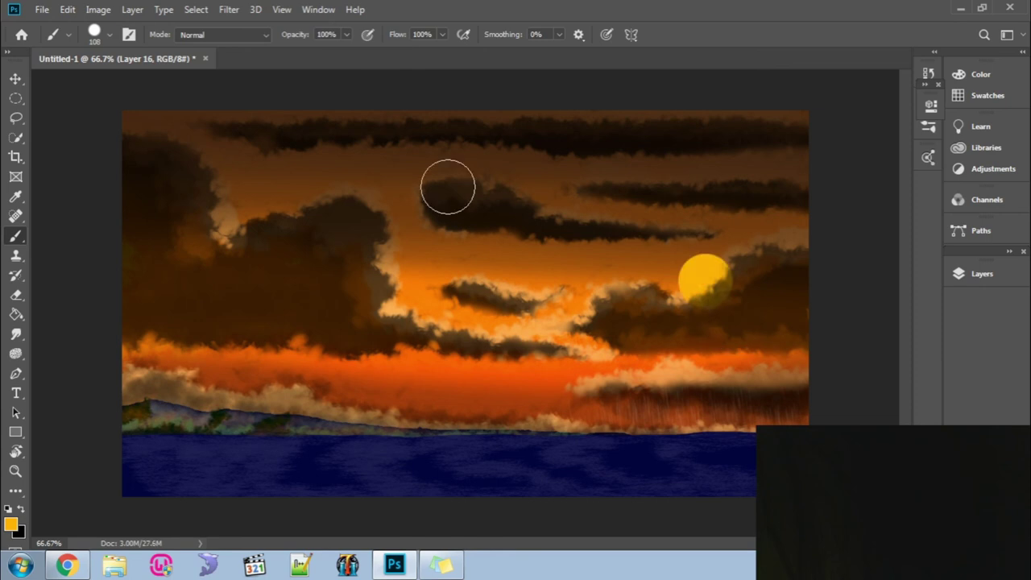
Step: Soften the sun into a glow with a large soft round brush at 56% opacity
key(F7)
click(110, 34)
double_click(62, 207)
key(5)
key(6)
click(981, 266)
click(15, 74)
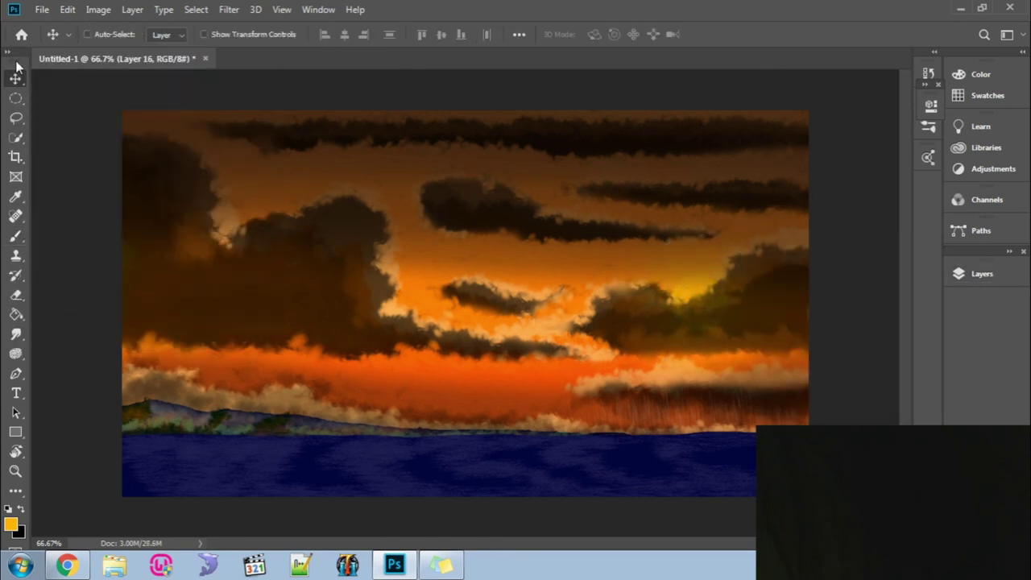